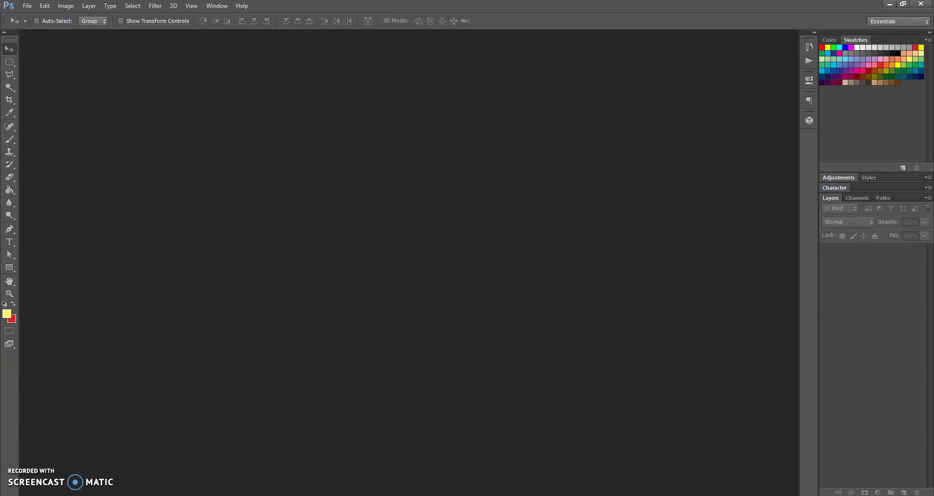
# Step: Start a new document and set its width to 5 inches and height to 5 inches
pyautogui.click(27, 6)
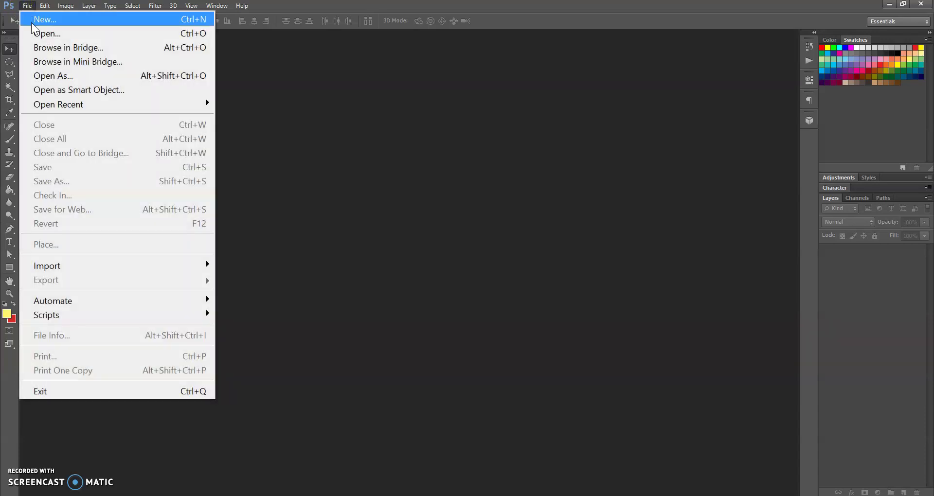
pyautogui.click(32, 22)
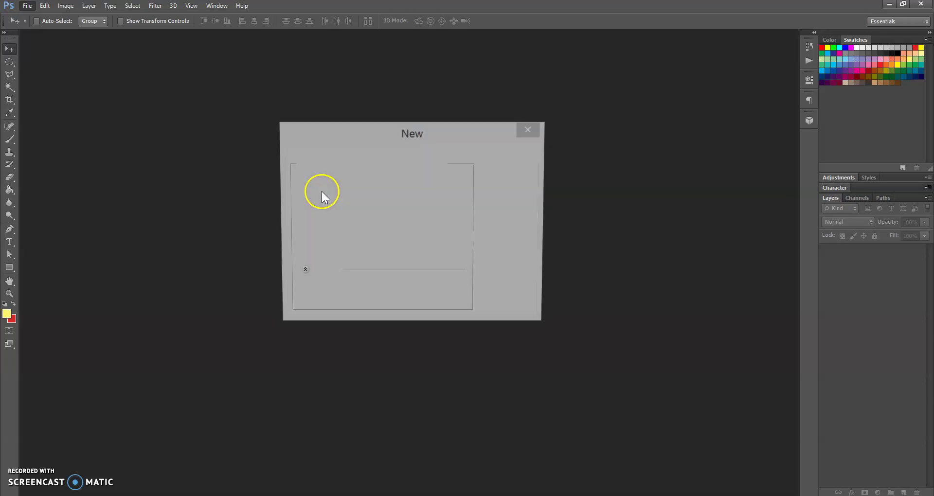
pyautogui.doubleClick(386, 195)
pyautogui.press('BackSpace')
pyautogui.write('5')
pyautogui.press('Tab')
pyautogui.press('Tab')
pyautogui.write('5')
pyautogui.press('Tab')
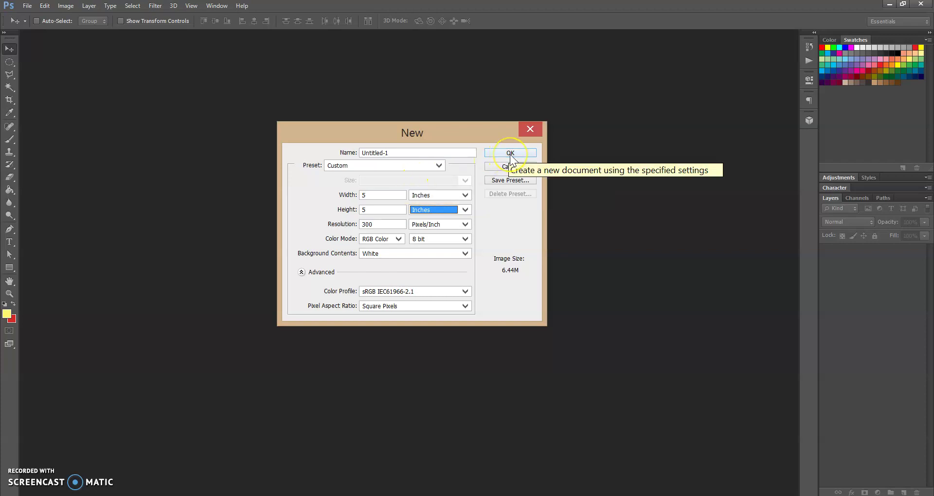
# Step: Name the new document Selections, create it, and fit the whole canvas in the view
pyautogui.click(390, 153)
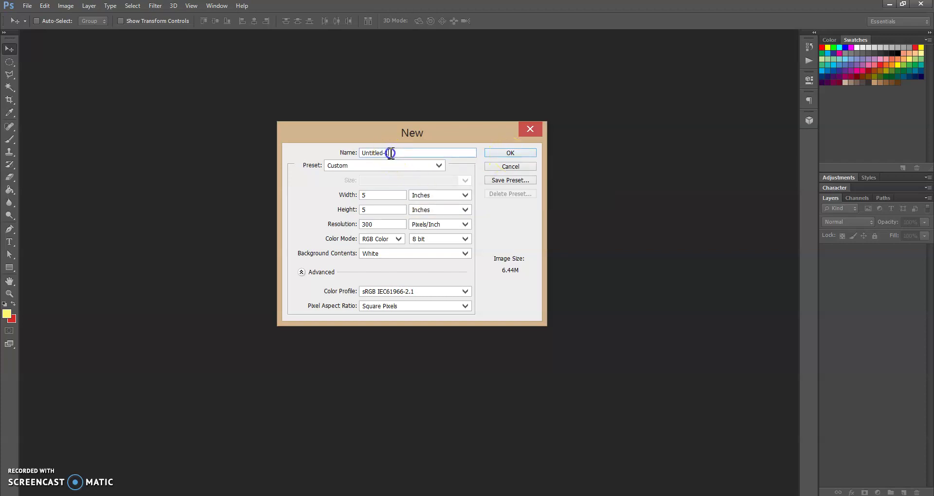
pyautogui.moveTo(390, 153); pyautogui.dragTo(361, 152)
pyautogui.write('Selections')
pyautogui.click(528, 151)
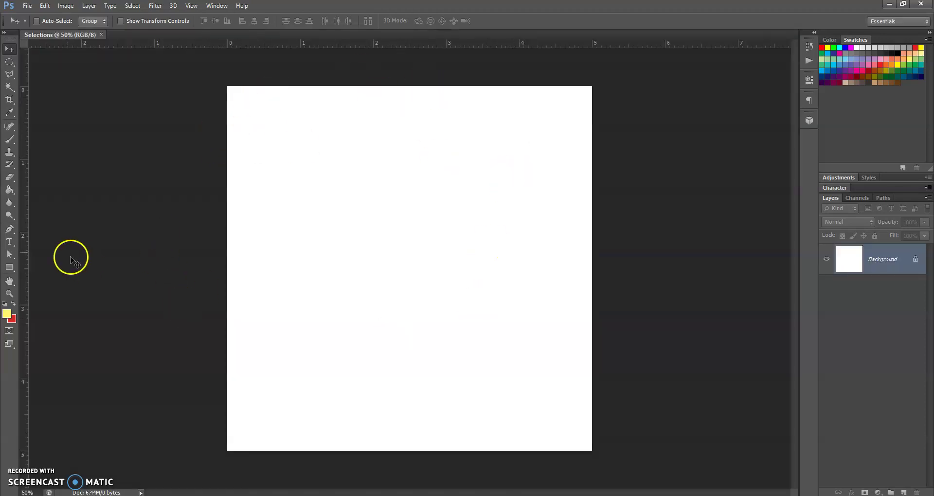
pyautogui.doubleClick(9, 282)
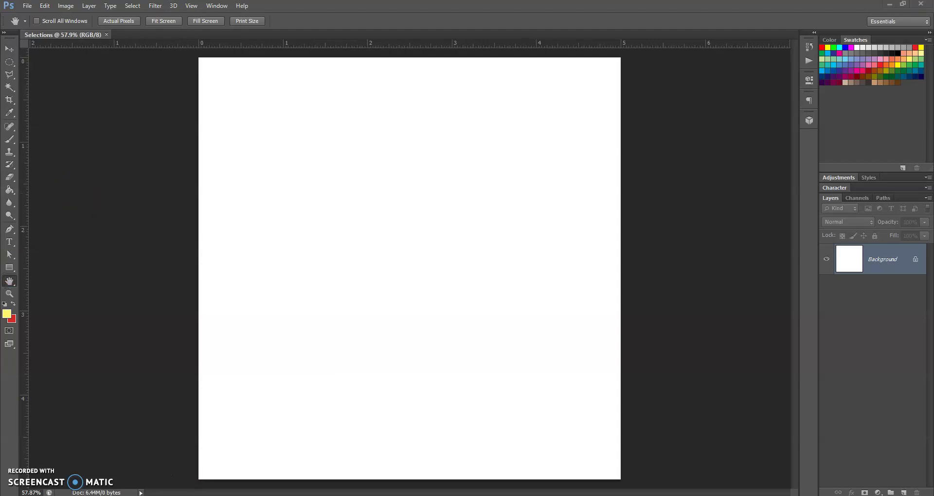
# Step: Switch to the Google Chrome window that shows an empty new tab
pyautogui.moveTo(171, 495)
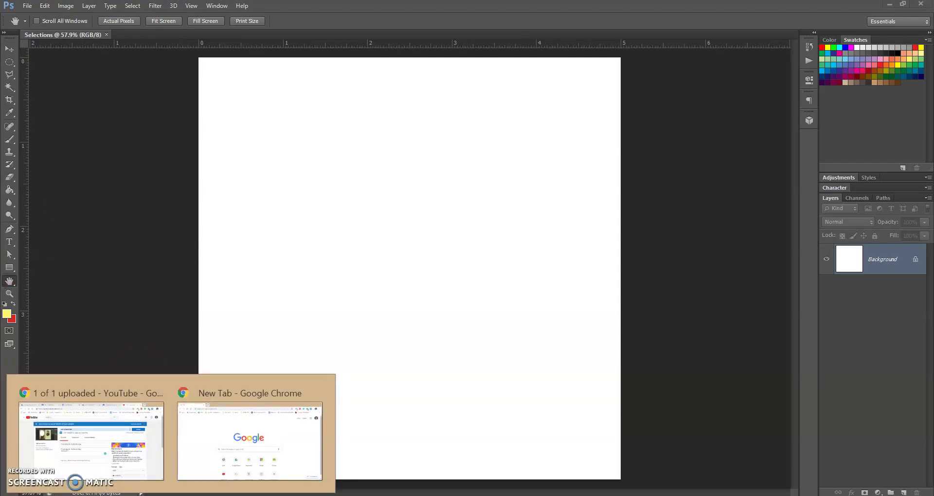
pyautogui.click(240, 442)
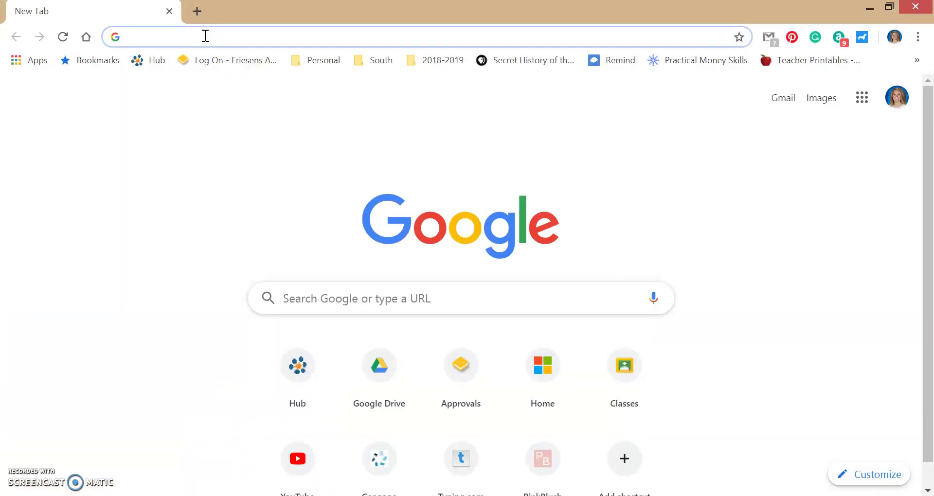
pyautogui.write('bruin paw')
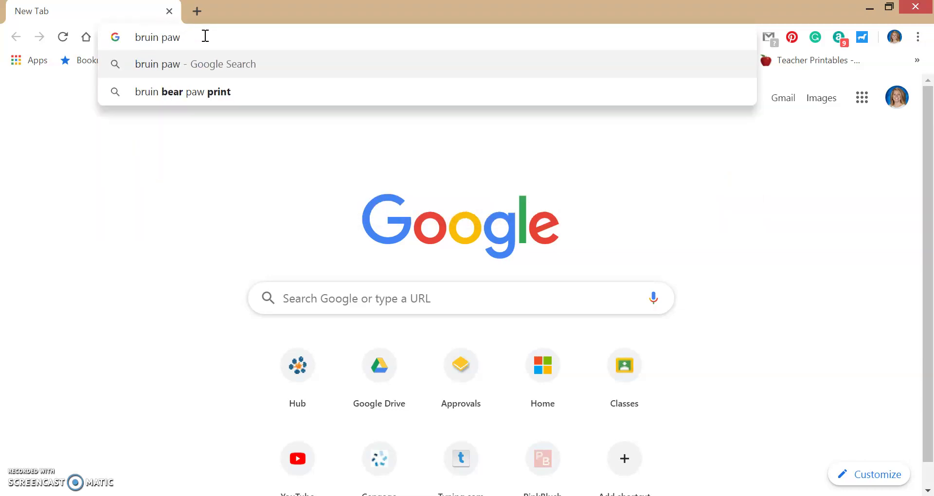
pyautogui.press('BackSpace')
pyautogui.press('BackSpace')
pyautogui.press('BackSpace')
pyautogui.press('BackSpace')
pyautogui.press('BackSpace')
pyautogui.press('BackSpace')
pyautogui.press('BackSpace')
pyautogui.press('BackSpace')
pyautogui.press('BackSpace')
# Step: Search Google Images for "fargo south high school" and open the preview of the brown and yellow bear paw logo
pyautogui.write('fargo south high s')
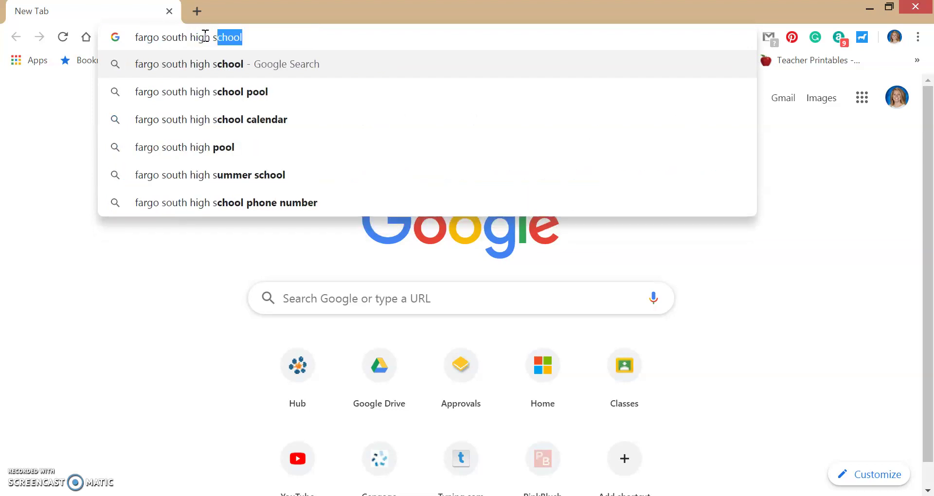
pyautogui.write('chool')
pyautogui.press('Return')
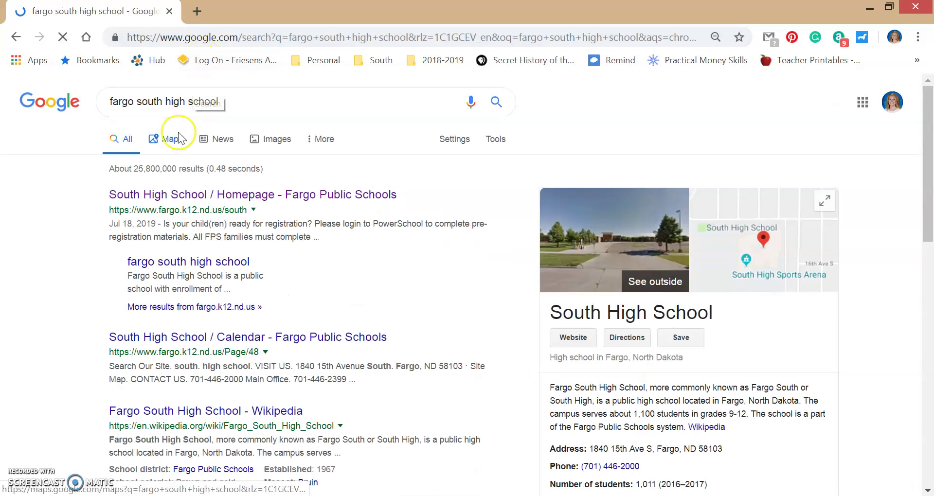
pyautogui.click(273, 141)
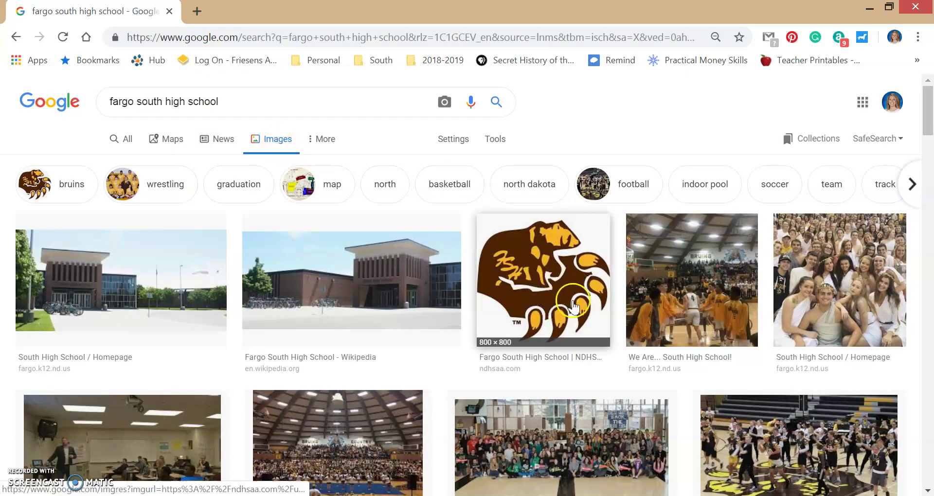
pyautogui.scroll(-1, 569, 301)
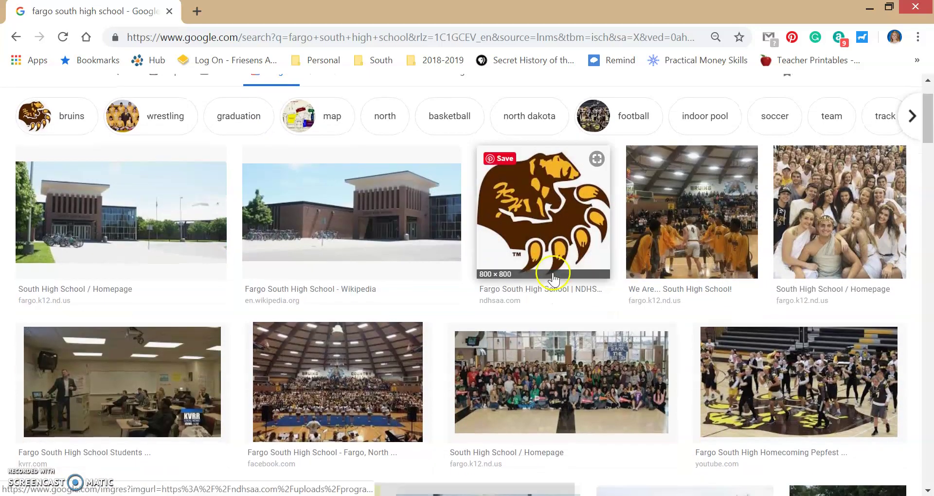
pyautogui.click(559, 246)
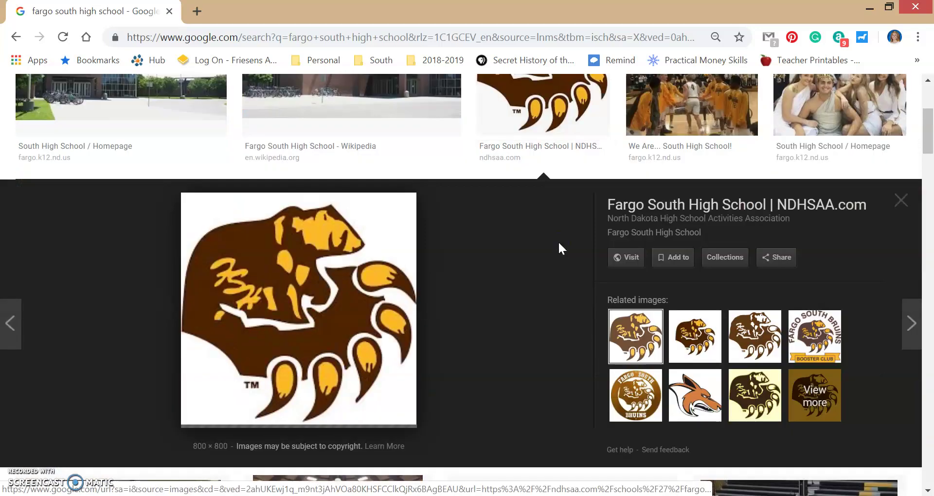
# Step: Save the previewed bear logo to the Desktop as a PNG file named Bruin Paw
pyautogui.rightClick(334, 337)
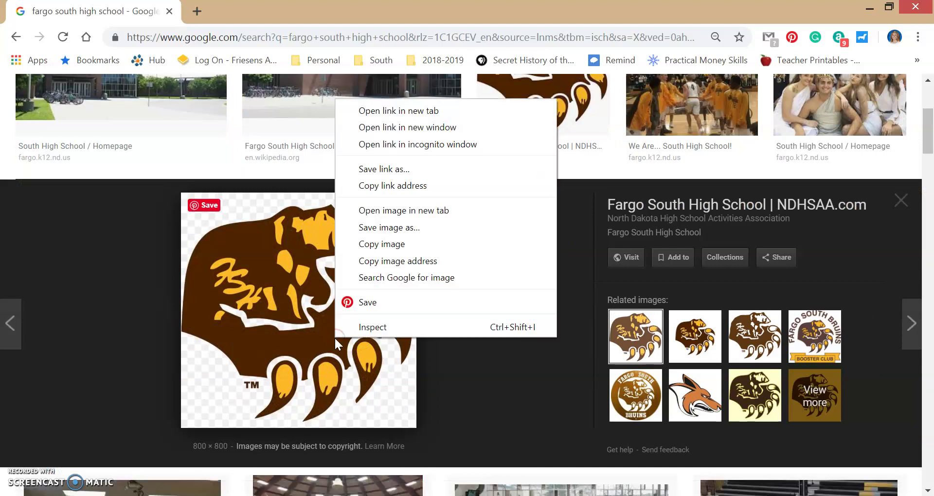
pyautogui.click(387, 231)
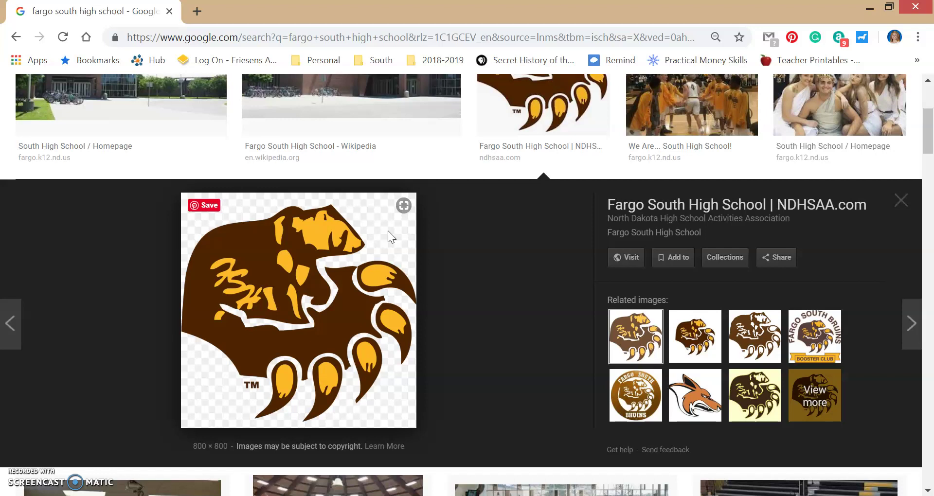
pyautogui.rightClick(388, 231)
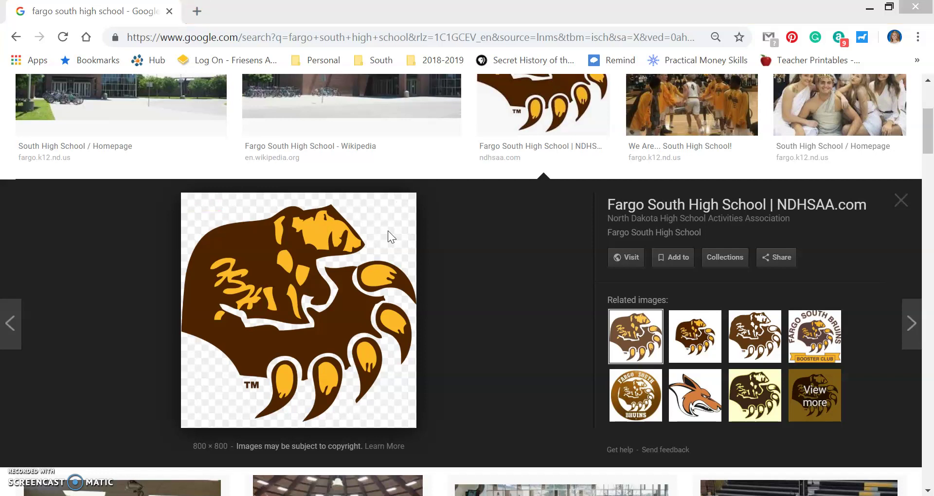
pyautogui.press('v')
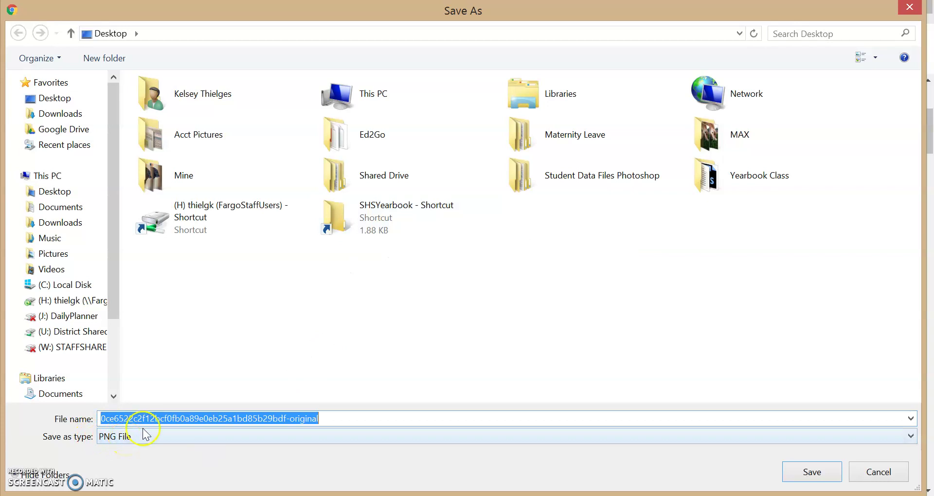
pyautogui.write('Bruin Paw')
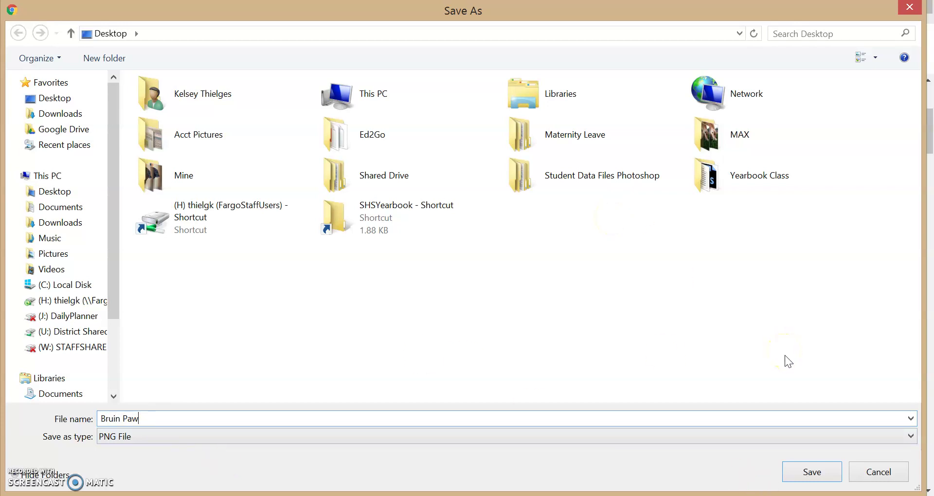
pyautogui.click(828, 481)
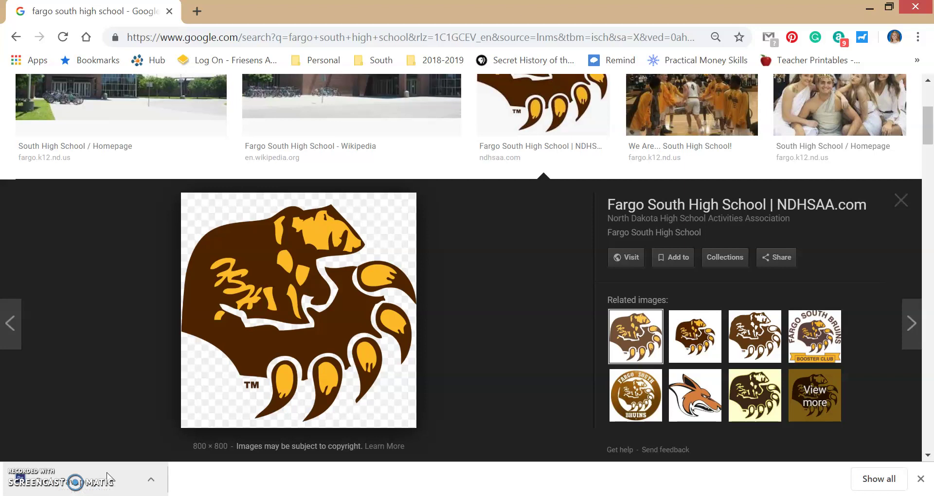
# Step: Open the downloaded Bruin Paw image in Photoshop, check the blank Selections document, and return to the logo
pyautogui.click(108, 477)
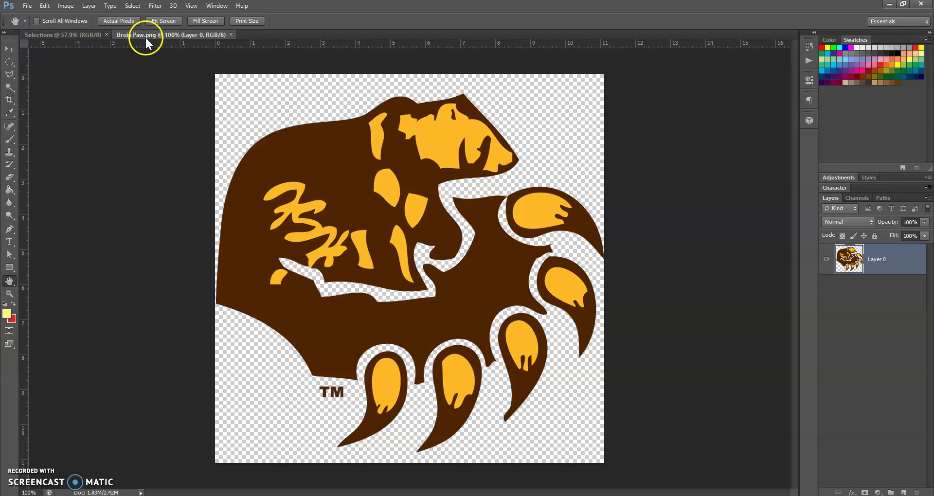
pyautogui.click(82, 36)
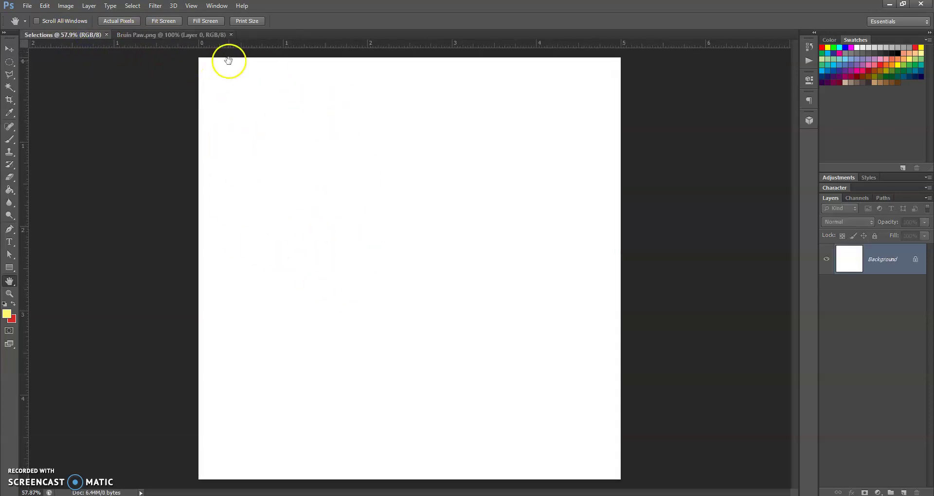
pyautogui.click(193, 34)
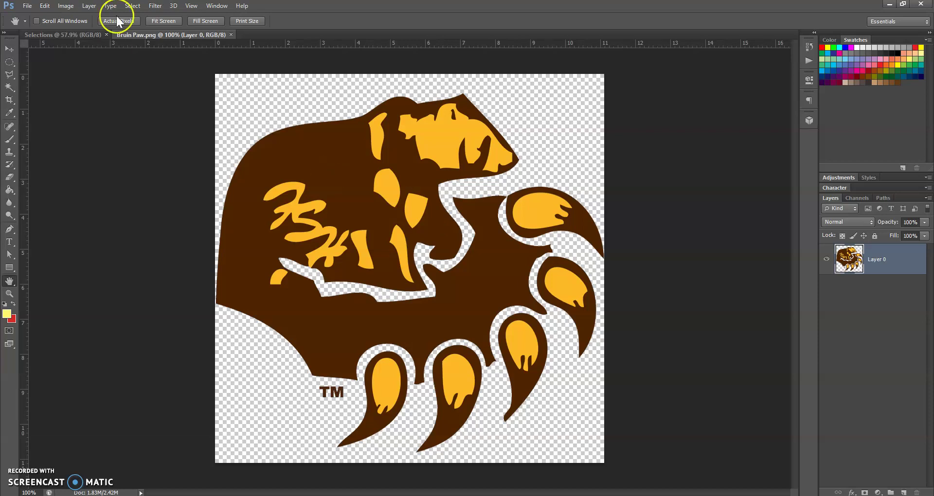
# Step: Look over the available marquee and lasso tool variants
pyautogui.click(12, 67)
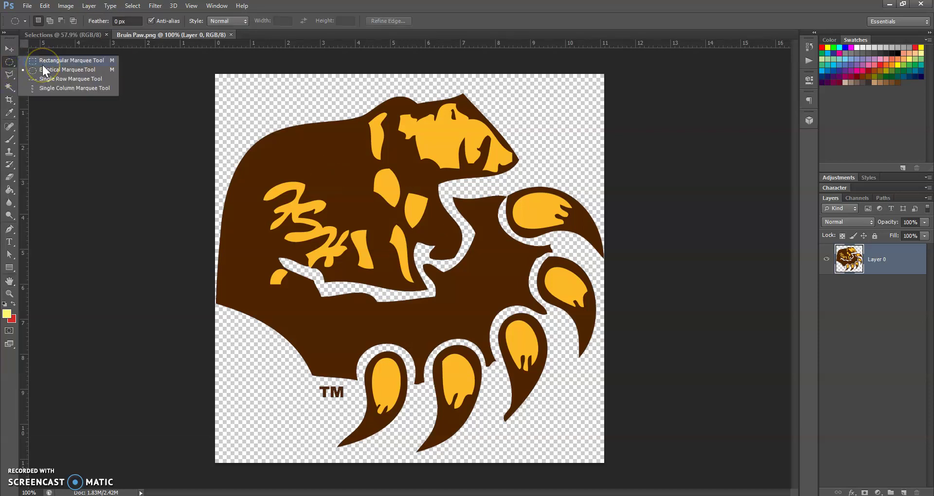
pyautogui.click(12, 74)
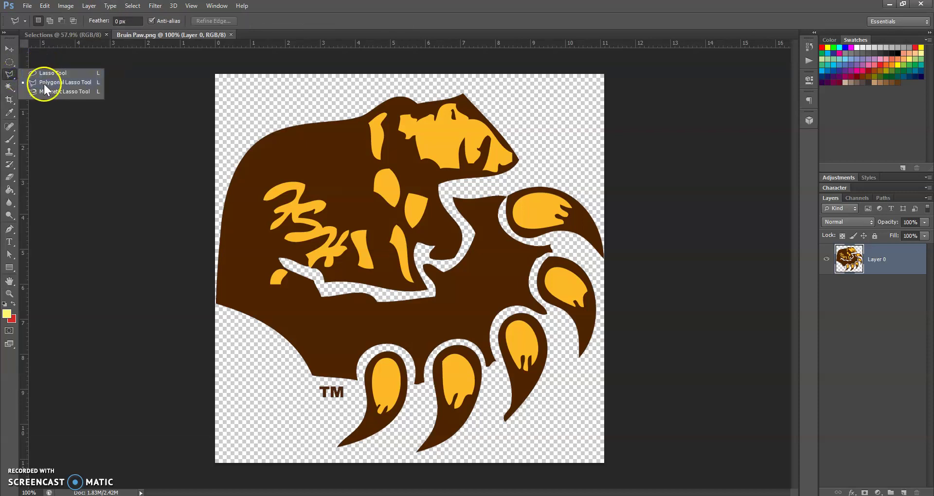
# Step: Try selecting the bear logo's body and claws with the Quick Selection tool, and clear the selection
pyautogui.click(10, 87)
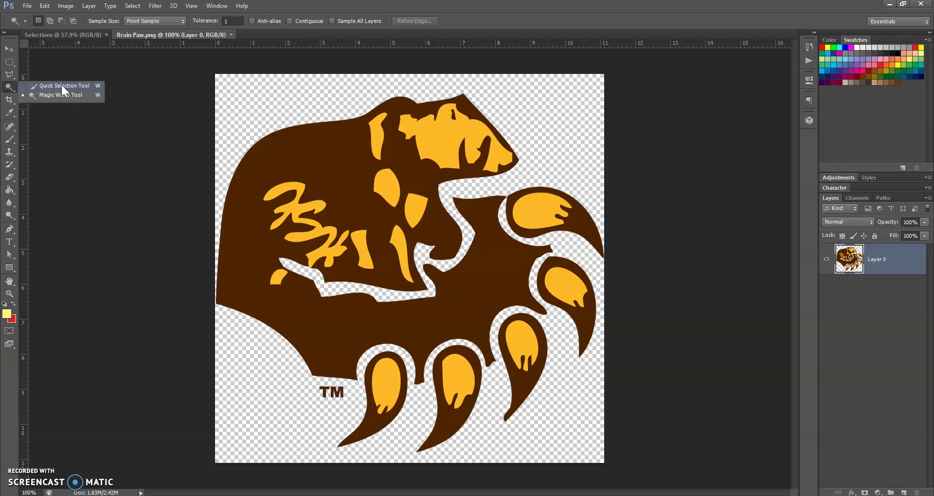
pyautogui.click(61, 87)
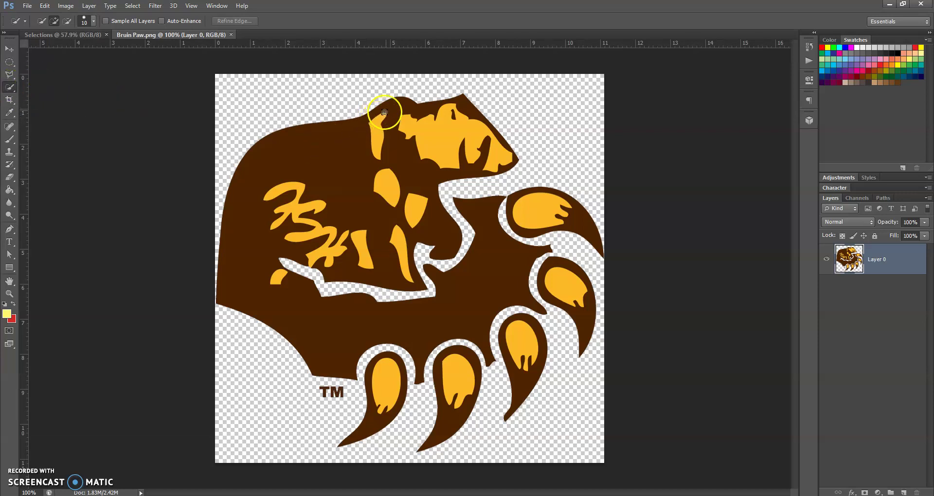
pyautogui.moveTo(390, 107)
pyautogui.mouseDown()
pyautogui.moveTo(384, 151)
pyautogui.moveTo(363, 166)
pyautogui.moveTo(308, 167)
pyautogui.moveTo(299, 212)
pyautogui.mouseUp()
pyautogui.moveTo(291, 228)
pyautogui.mouseDown()
pyautogui.moveTo(271, 248)
pyautogui.moveTo(271, 270)
pyautogui.moveTo(285, 284)
pyautogui.mouseUp()
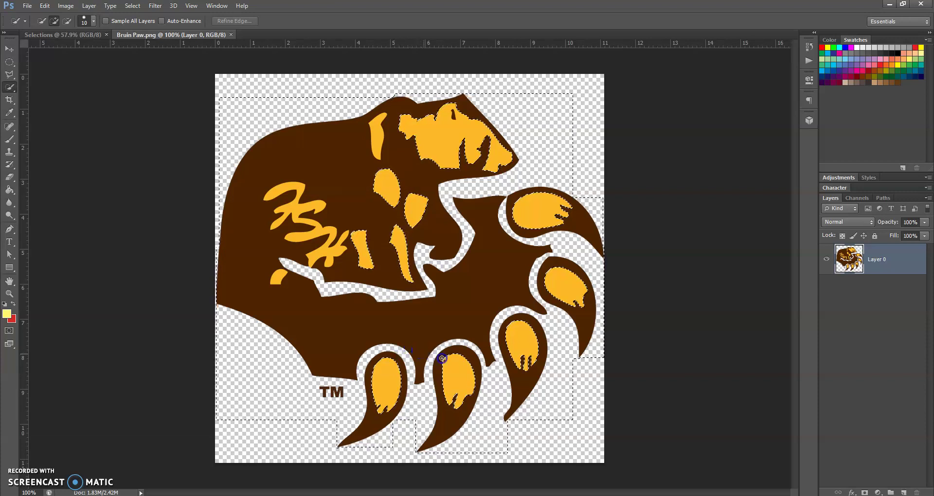
pyautogui.click(466, 379)
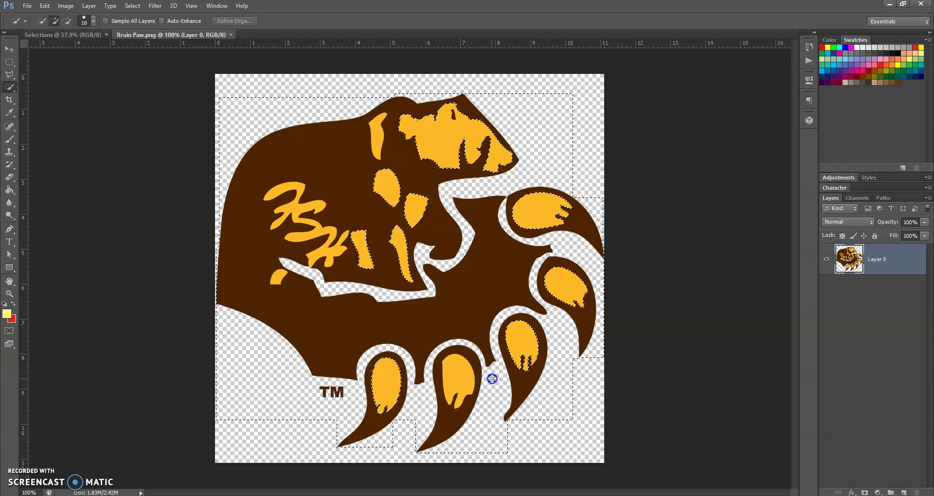
pyautogui.click(523, 353)
pyautogui.click(552, 272)
pyautogui.click(529, 216)
pyautogui.click(496, 242)
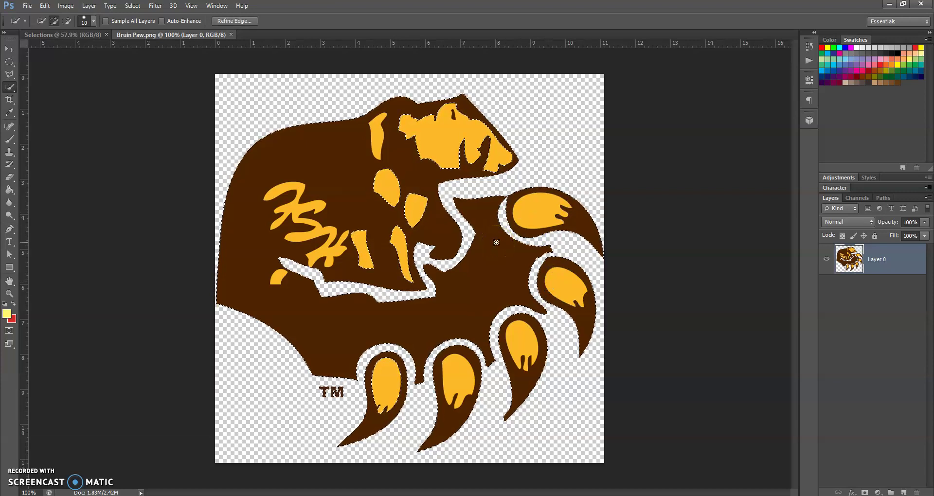
pyautogui.hotkey('ctrl', 'd')
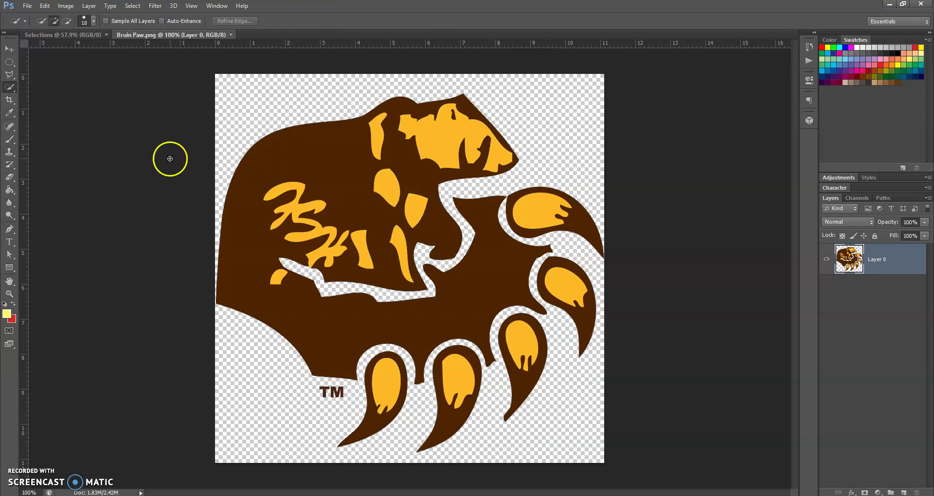
# Step: Make a circular selection with the Elliptical Marquee and a 10 px feather, centred on the logo and spanning the full canvas
pyautogui.click(10, 64)
pyautogui.click(10, 63)
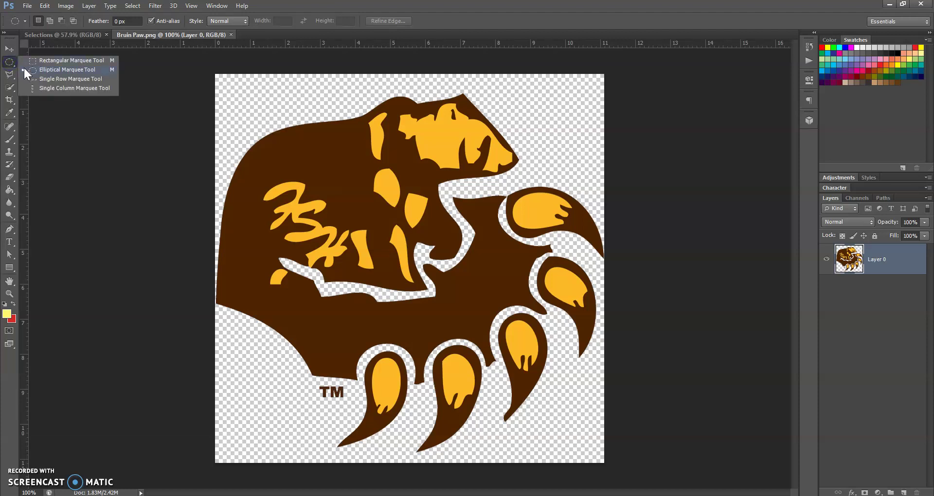
pyautogui.click(25, 69)
pyautogui.click(121, 21)
pyautogui.click(120, 22)
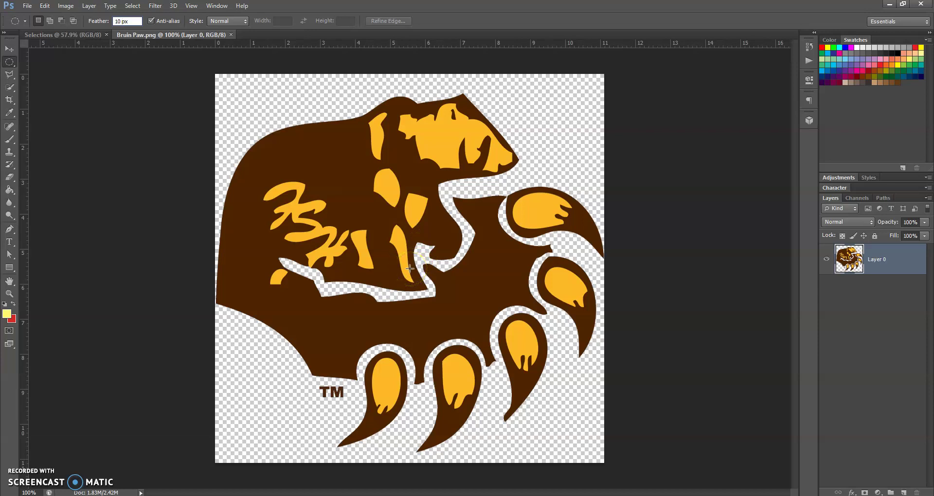
pyautogui.moveTo(409, 268); pyautogui.dragTo(215, 75)
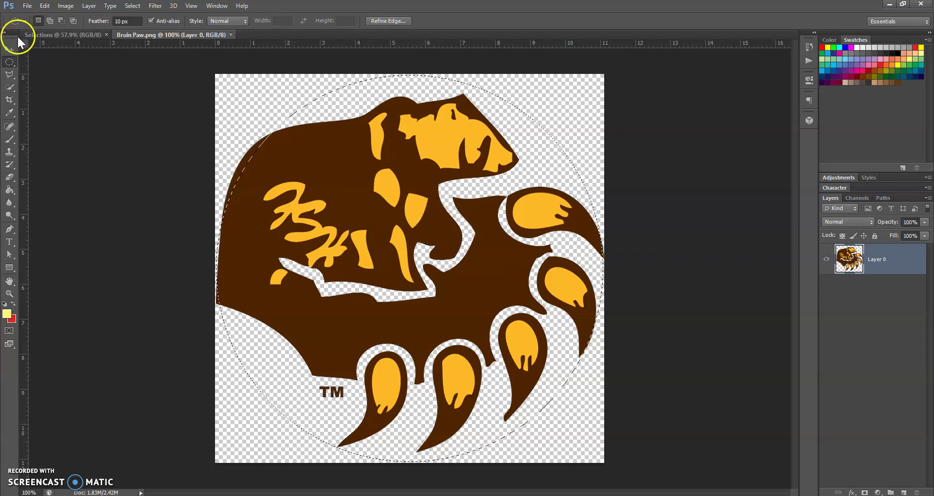
# Step: Move the feathered logo selection directly into the Selections document, place it in the canvas's lower-left area, and delete its layer
pyautogui.click(10, 48)
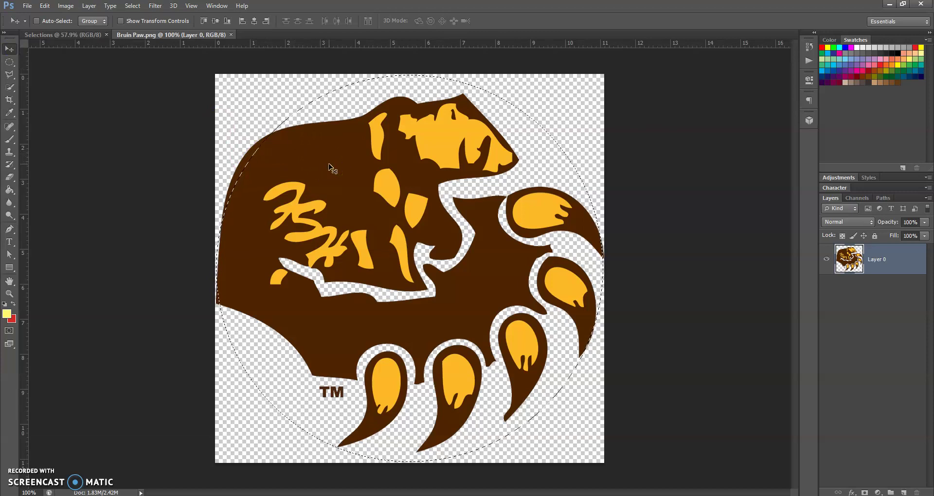
pyautogui.moveTo(328, 166); pyautogui.dragTo(83, 38)
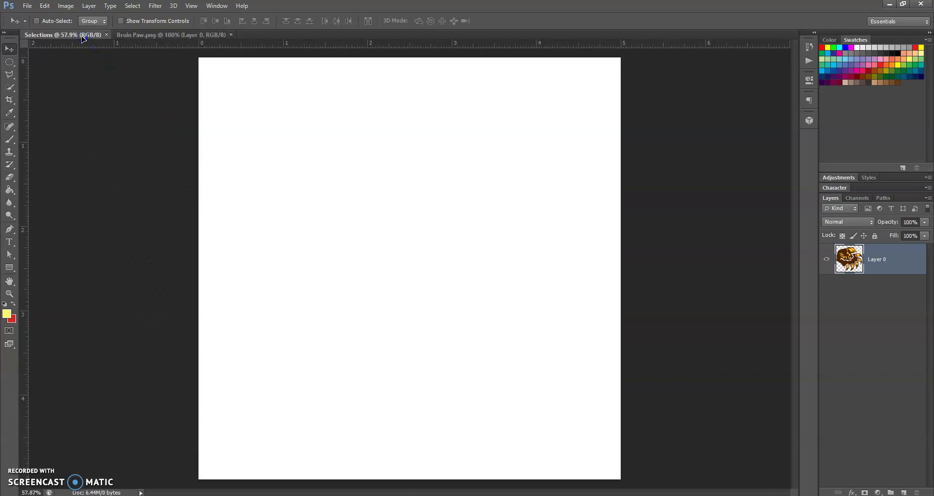
pyautogui.moveTo(185, 119); pyautogui.dragTo(402, 249)
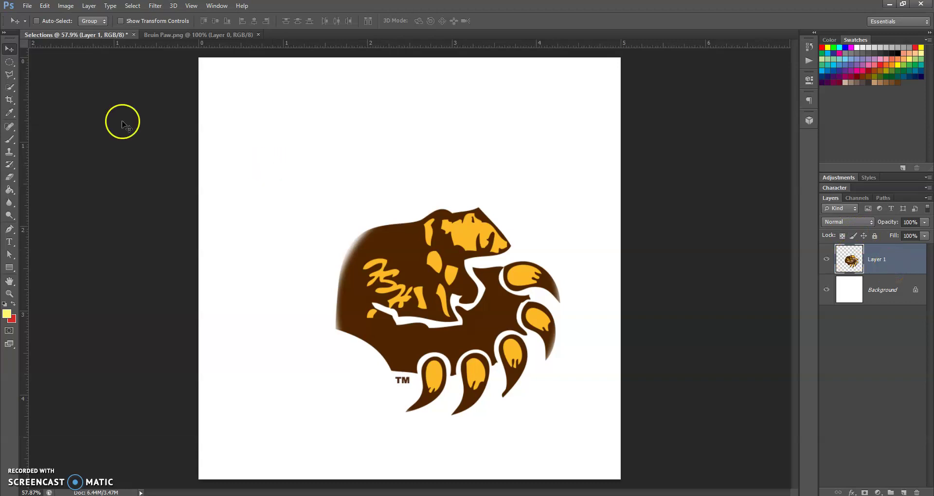
pyautogui.moveTo(395, 304); pyautogui.dragTo(327, 365)
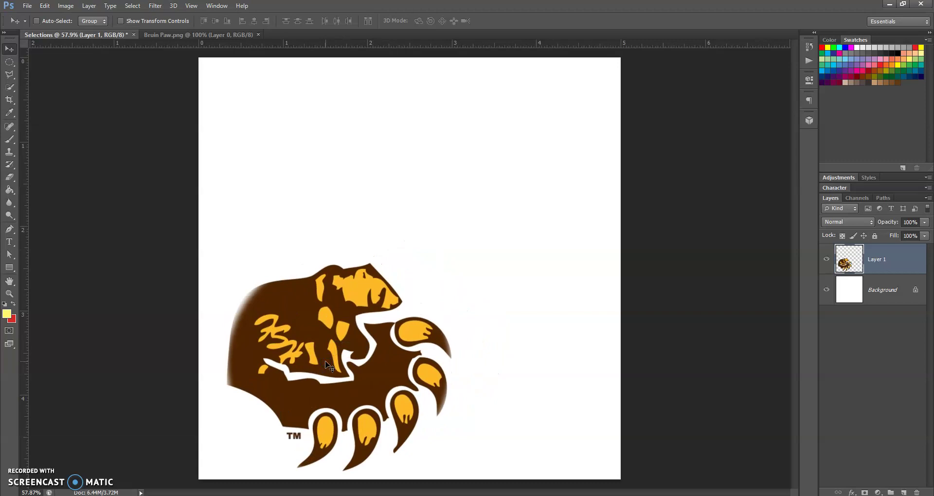
pyautogui.press('Delete')
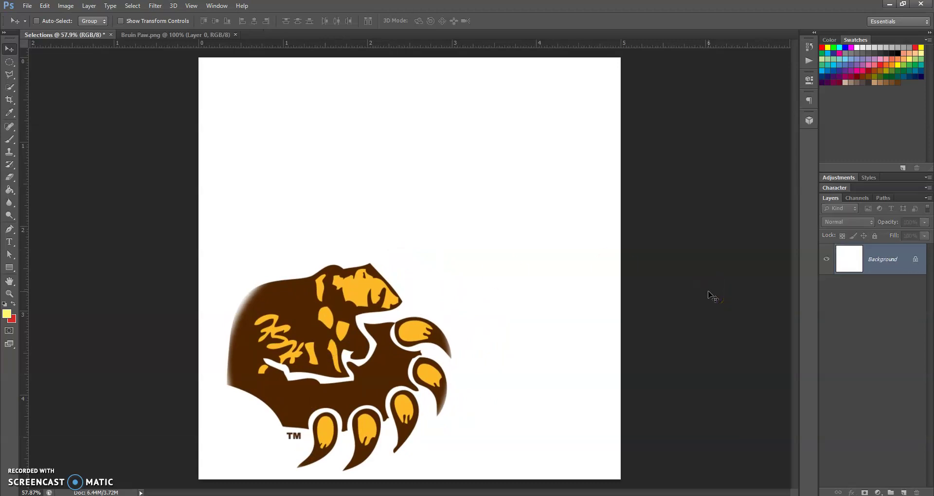
# Step: Copy the feathered circular selection from Bruin Paw, paste it into the Selections document, and position it in the canvas's lower-left corner
pyautogui.click(163, 35)
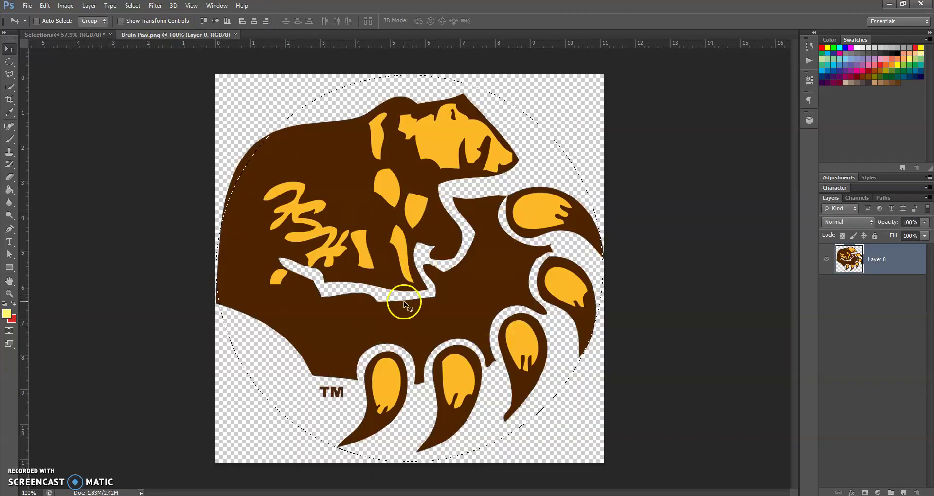
pyautogui.click(45, 6)
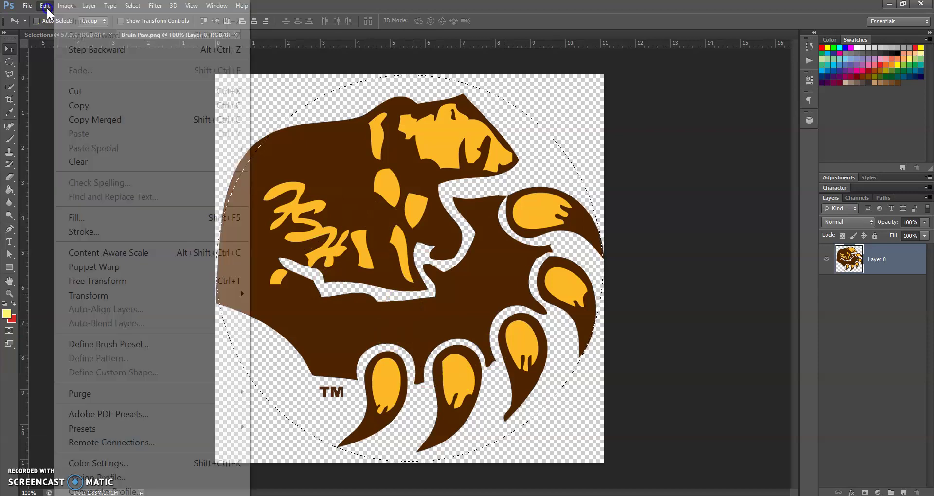
pyautogui.click(83, 109)
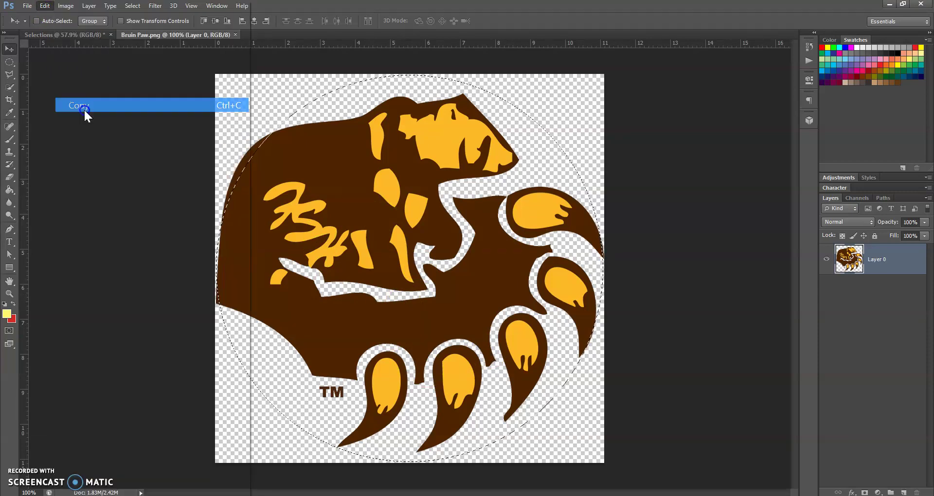
pyautogui.click(59, 34)
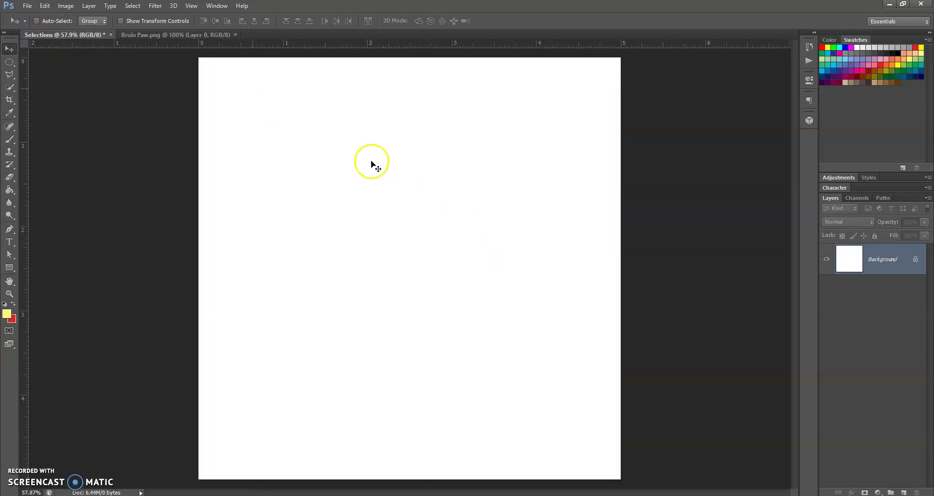
pyautogui.click(44, 5)
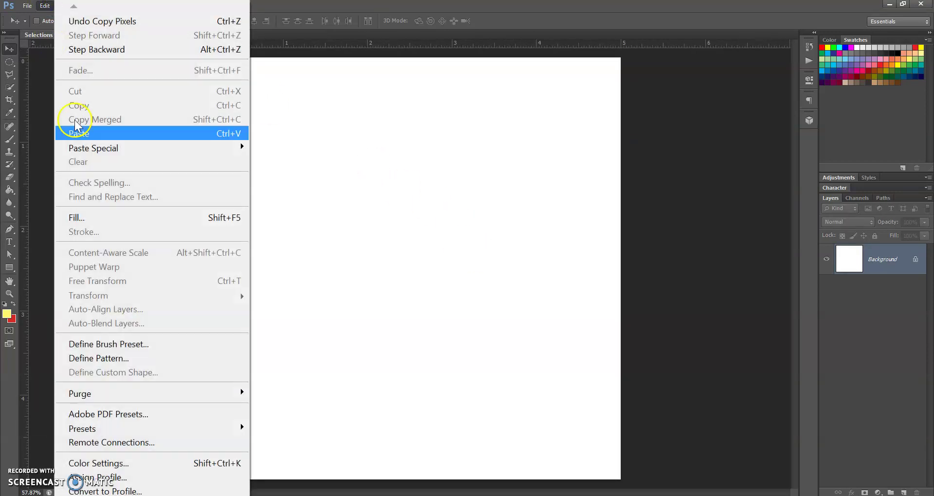
pyautogui.click(78, 139)
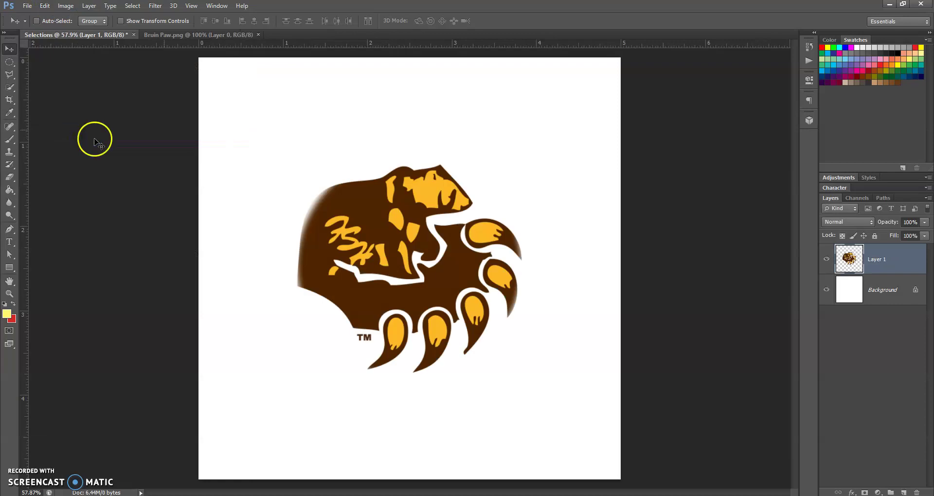
pyautogui.moveTo(477, 268); pyautogui.dragTo(389, 350)
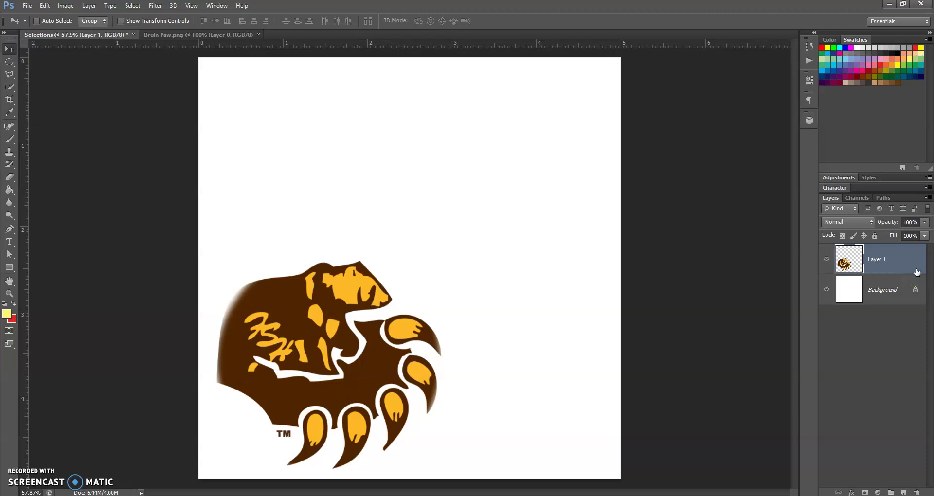
# Step: Close the Bruin Paw image and keep the Selections document open
pyautogui.click(313, 171)
pyautogui.click(214, 35)
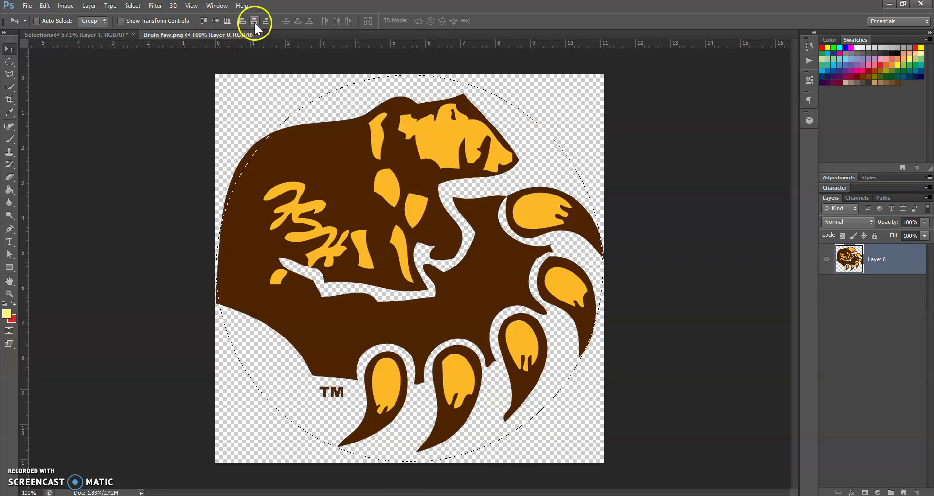
pyautogui.click(258, 35)
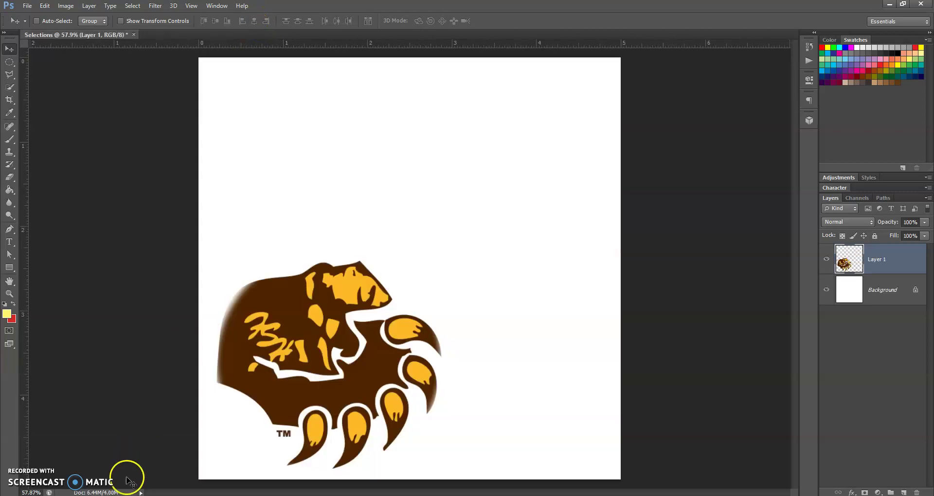
# Step: Switch to Chrome, browse the Fargo South High School image results, and open the preview of the "Supreme Court at Fargo South" building photo
pyautogui.click(224, 456)
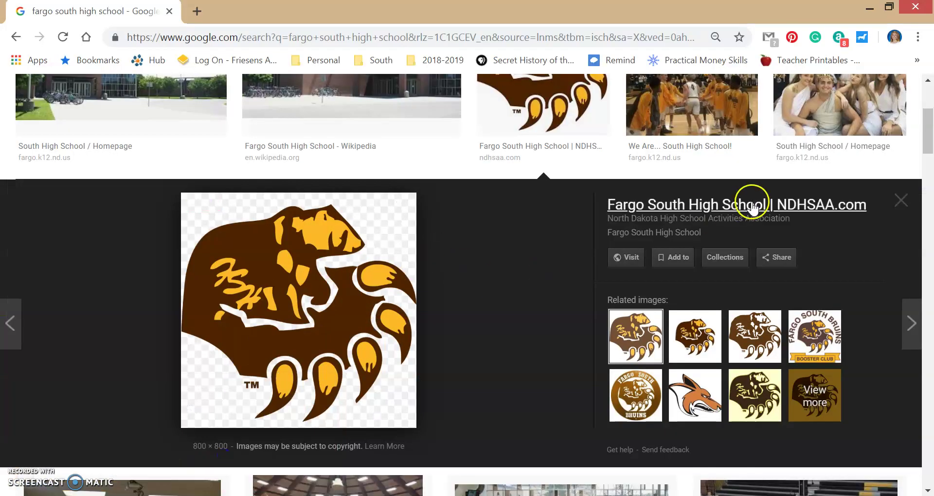
pyautogui.click(903, 200)
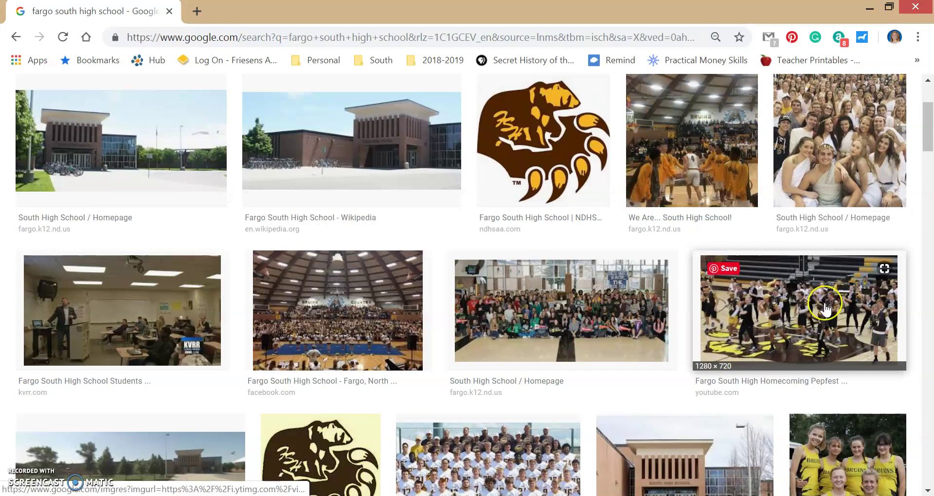
pyautogui.scroll(-6, 826, 308)
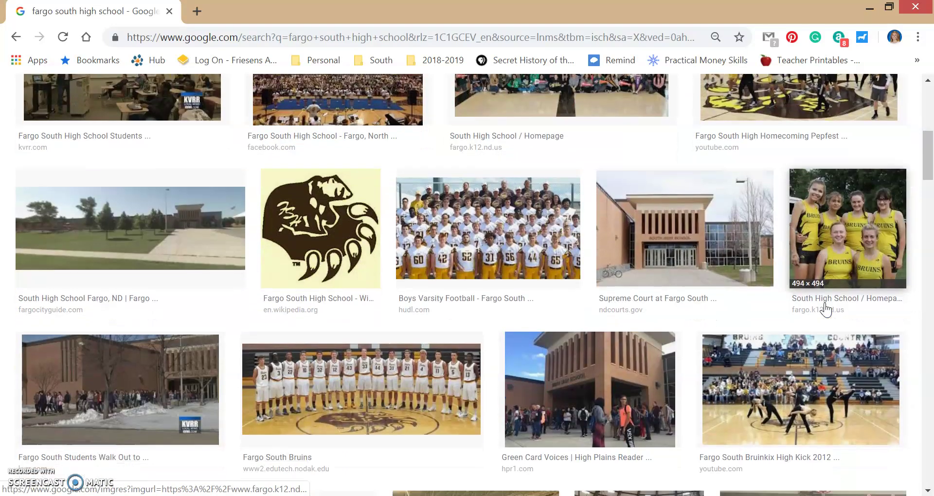
pyautogui.scroll(-3, 826, 308)
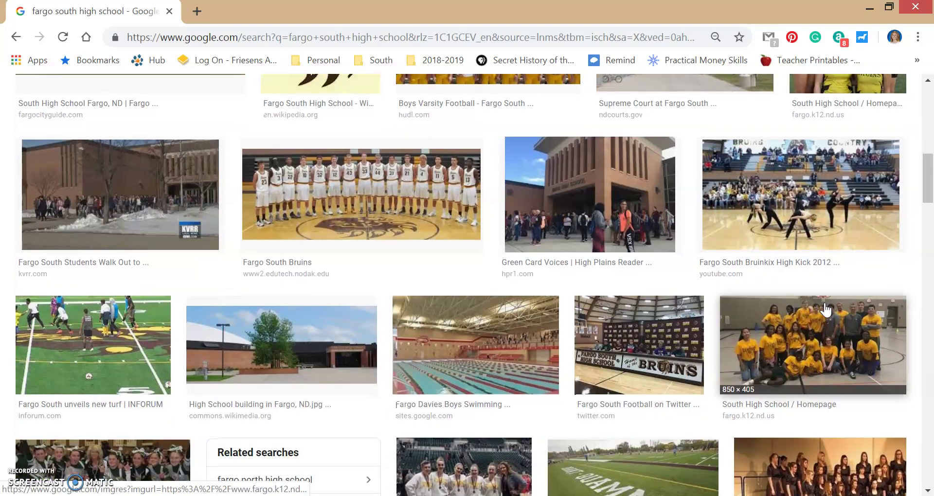
pyautogui.scroll(3, 826, 308)
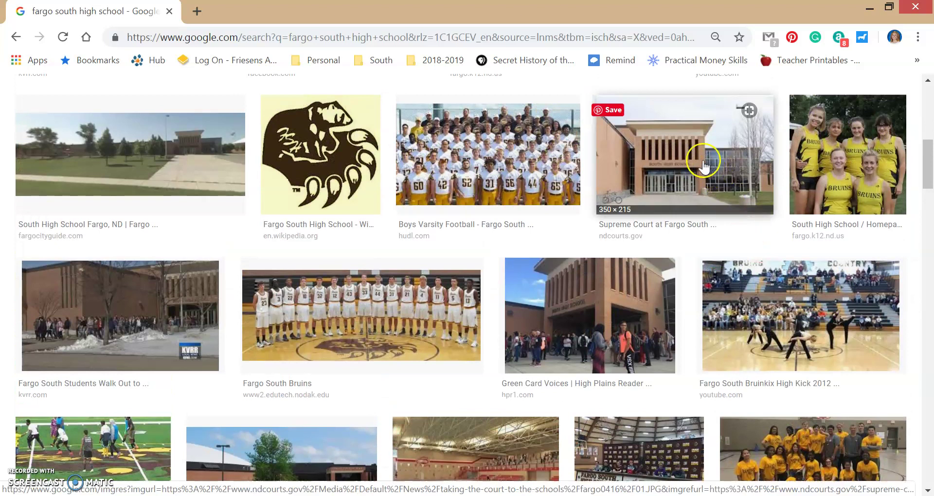
pyautogui.click(703, 165)
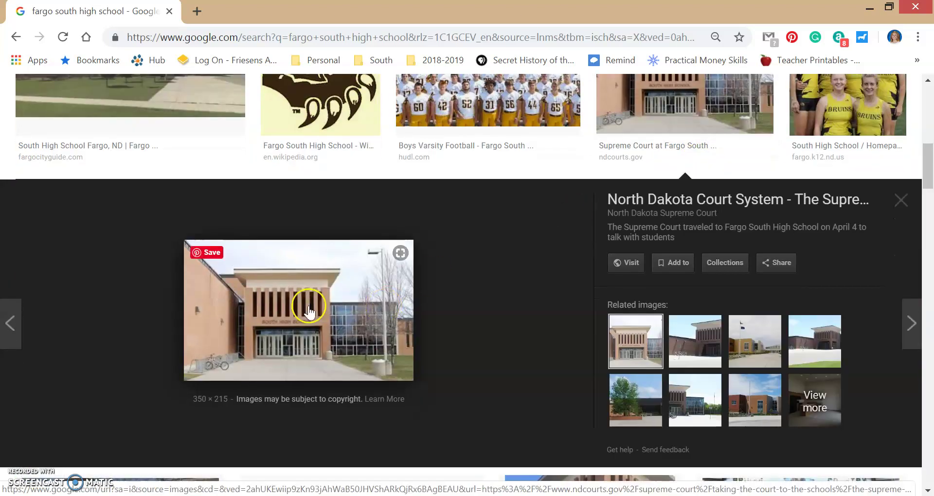
# Step: Save the school building photo as a JPEG image named FSH
pyautogui.rightClick(308, 307)
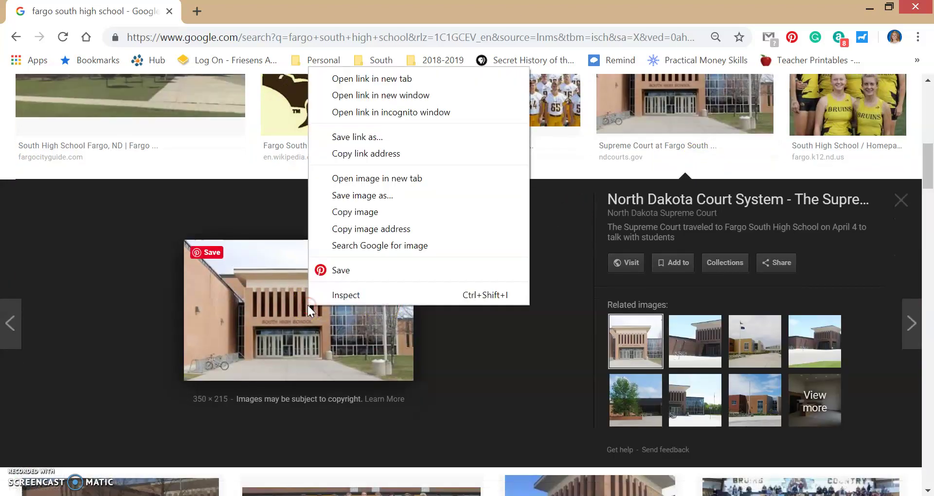
pyautogui.click(373, 196)
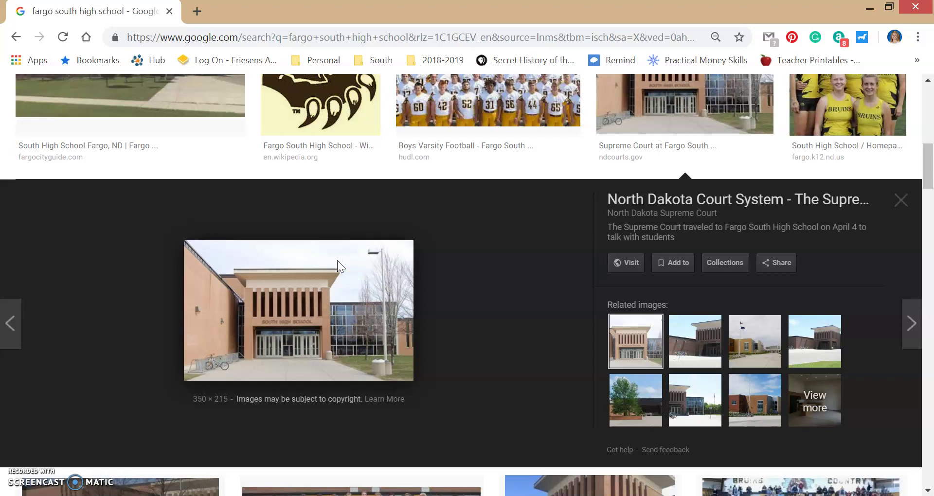
pyautogui.click(273, 310)
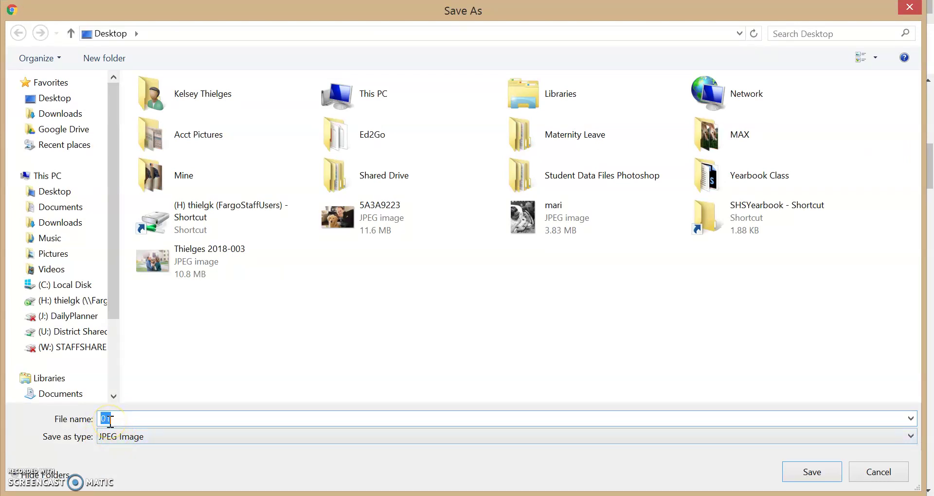
pyautogui.write('0')
pyautogui.press('Return')
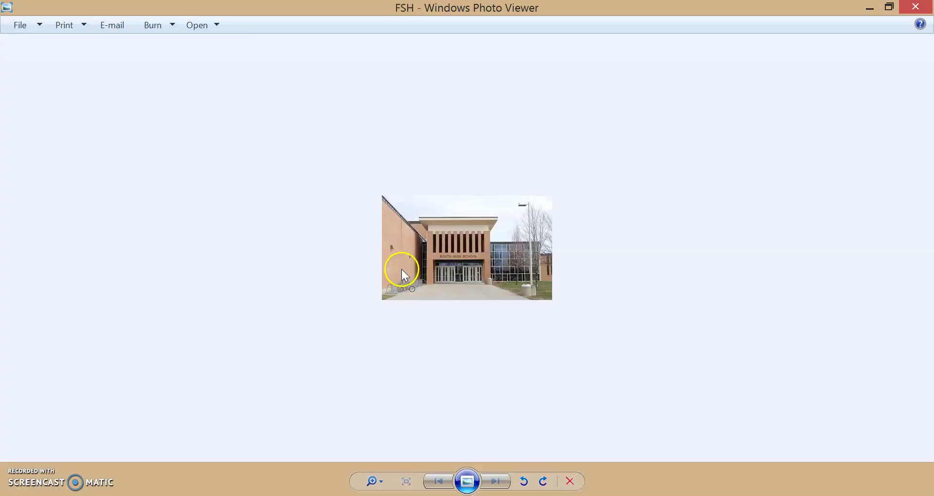
# Step: Open the saved FSH photo from Windows Photo Viewer in Photoshop
pyautogui.rightClick(433, 257)
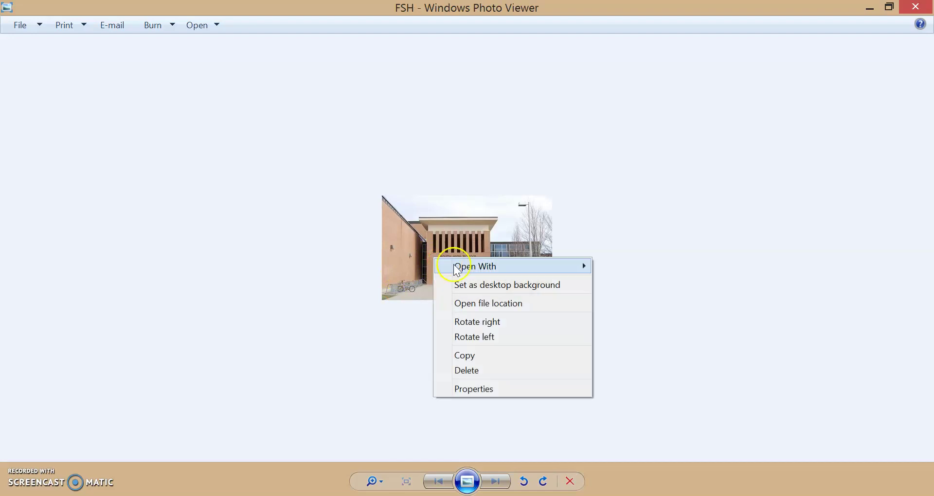
pyautogui.click(456, 267)
pyautogui.click(384, 308)
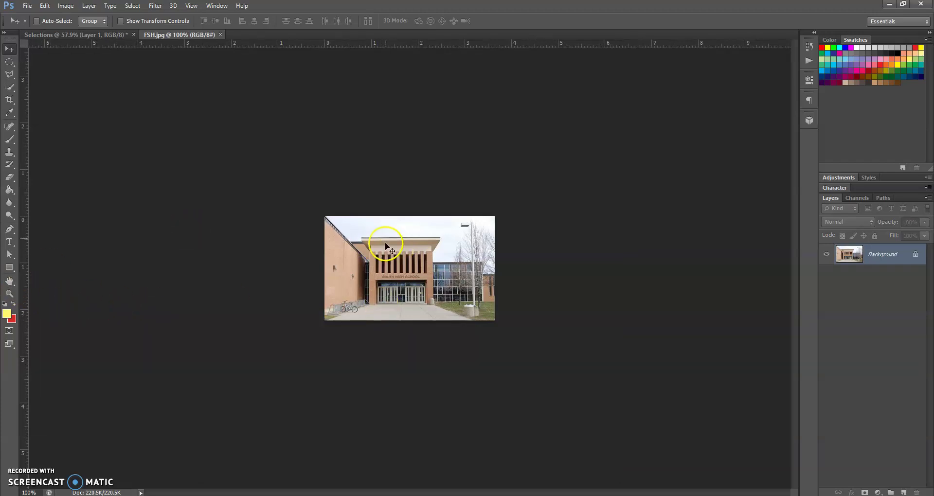
# Step: Check the FSH photo's pixel dimensions, document size and resolution in the Image Size settings without changing them
pyautogui.doubleClick(9, 281)
pyautogui.click(76, 8)
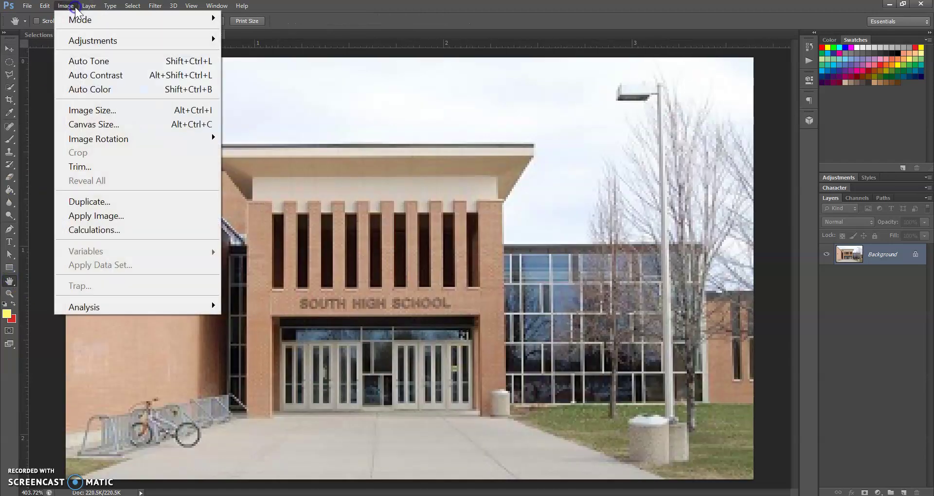
pyautogui.click(97, 112)
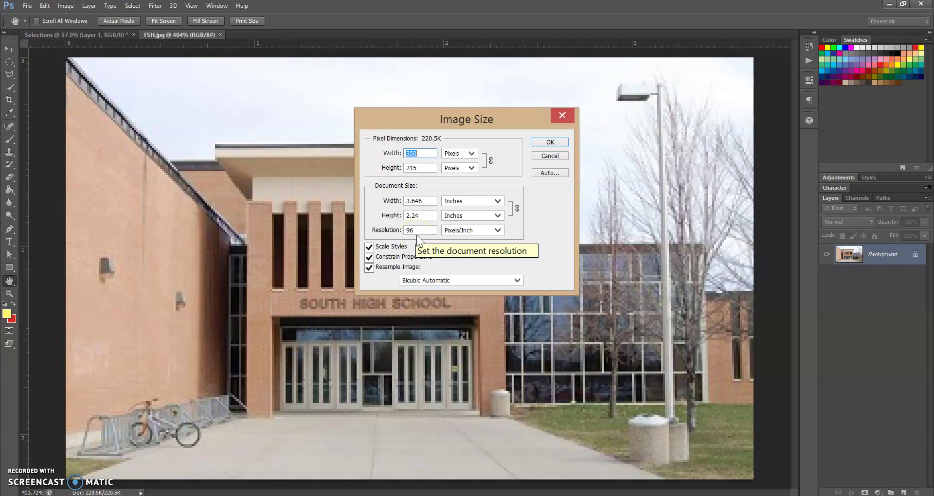
pyautogui.click(526, 162)
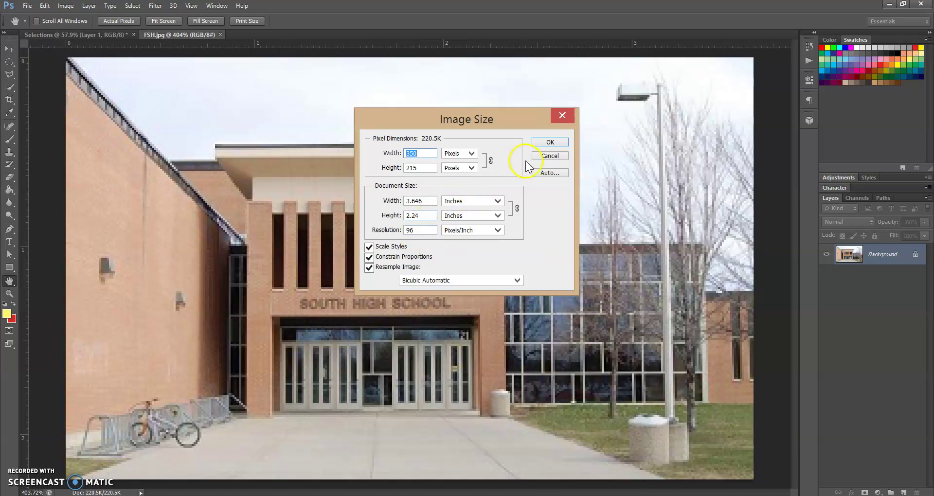
pyautogui.click(546, 144)
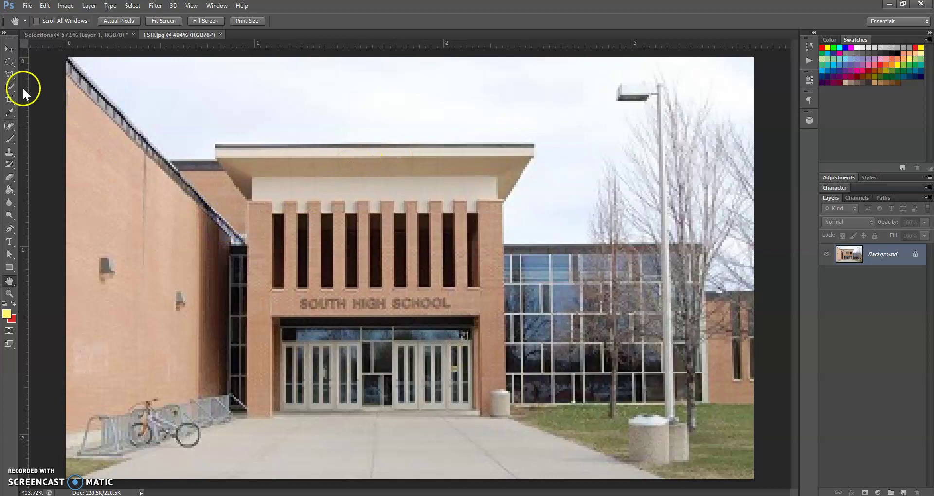
# Step: Outline the school's central entrance block, from its overhanging roof down to the pavement, with a closed Polygonal Lasso selection
pyautogui.click(10, 77)
pyautogui.click(9, 76)
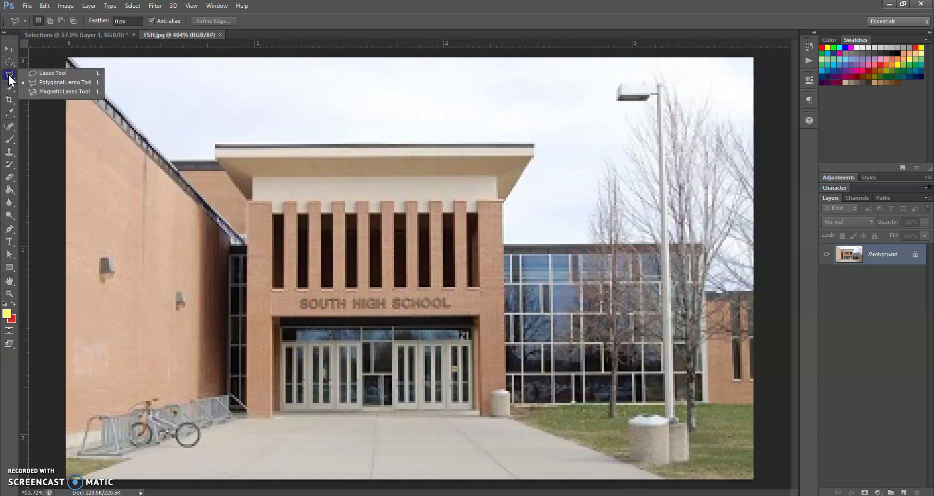
pyautogui.click(32, 83)
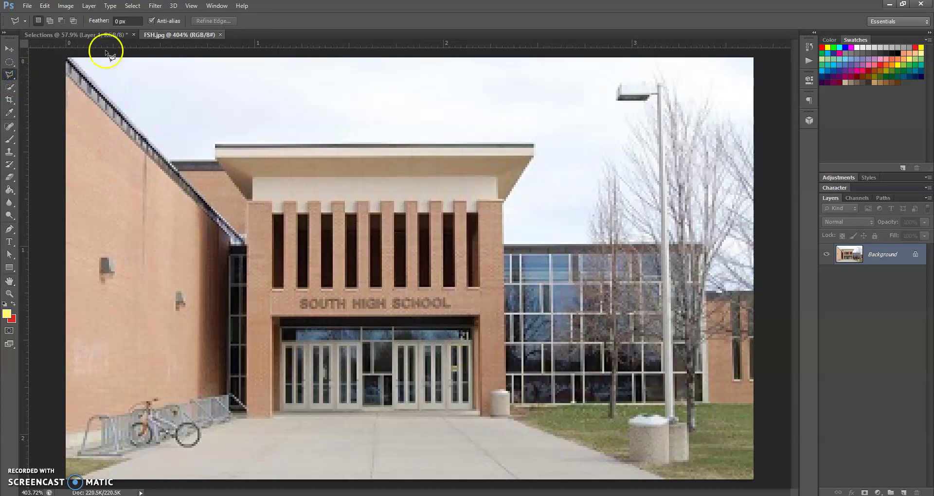
pyautogui.click(216, 144)
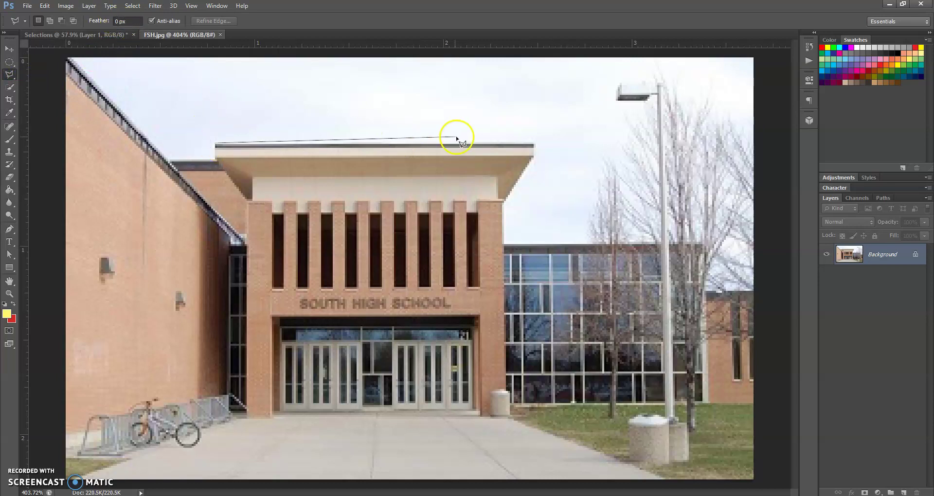
pyautogui.click(534, 158)
pyautogui.click(504, 201)
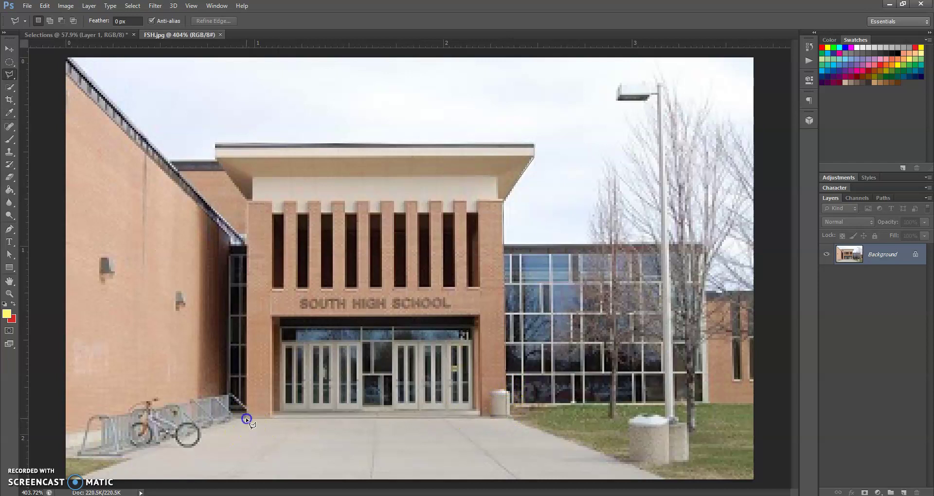
pyautogui.click(243, 323)
pyautogui.click(248, 184)
pyautogui.click(249, 201)
pyautogui.click(227, 178)
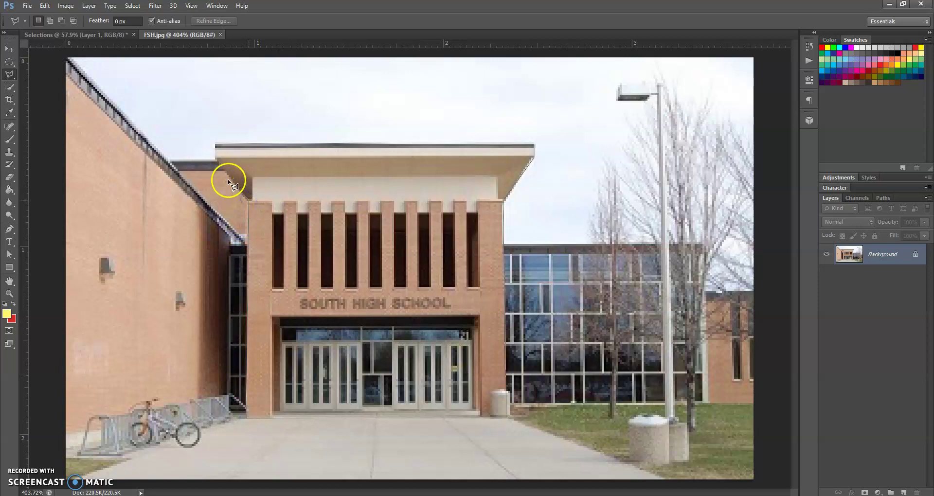
pyautogui.click(215, 144)
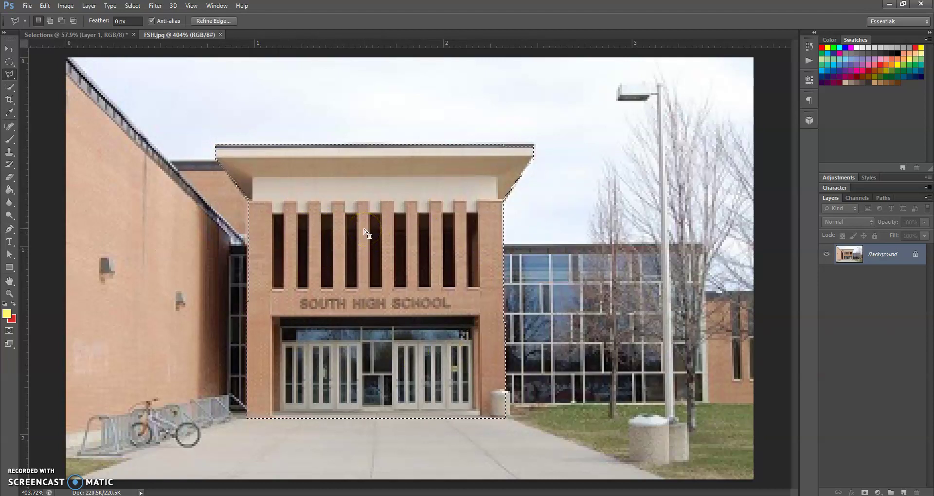
# Step: Move the selected entrance block from the FSH photo into the Selections document, placing it above and to the right of the bear logo
pyautogui.click(9, 48)
pyautogui.moveTo(322, 236); pyautogui.dragTo(111, 40)
pyautogui.click(110, 36)
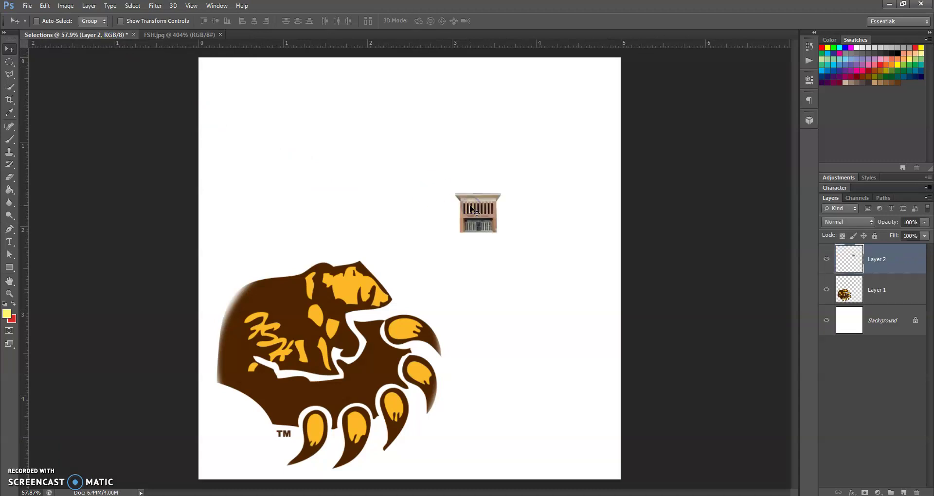
pyautogui.click(534, 221)
pyautogui.moveTo(476, 203)
pyautogui.mouseDown()
pyautogui.moveTo(463, 194)
pyautogui.moveTo(471, 199)
pyautogui.mouseUp()
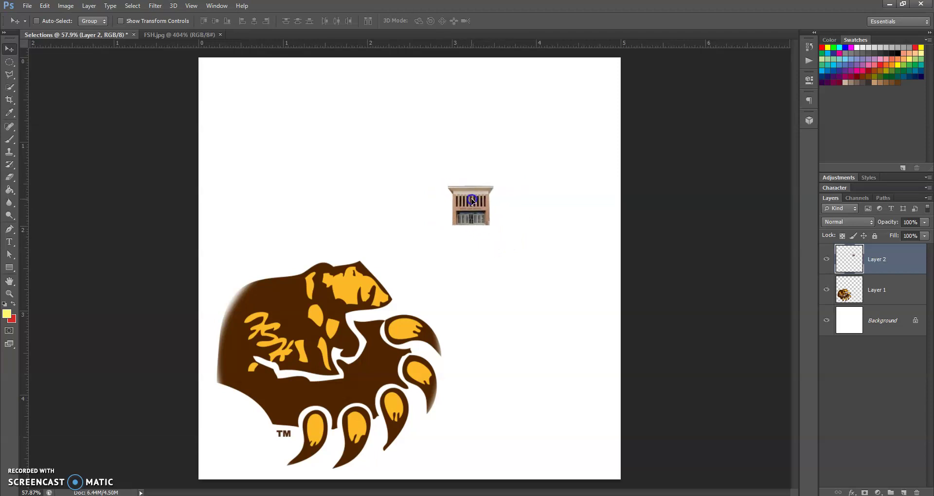
# Step: Revisit the FSH photo for comparison, and reposition the school building cutout near the upper-right corner of the Selections canvas
pyautogui.click(196, 35)
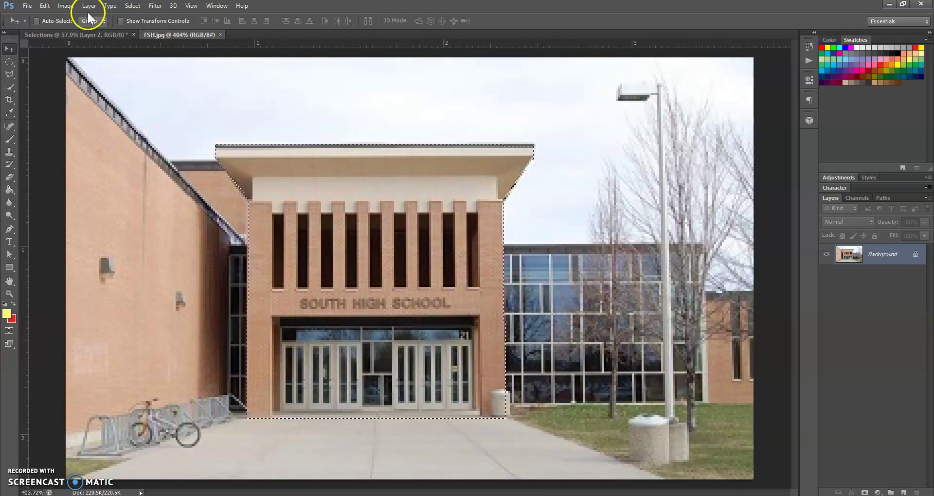
pyautogui.click(82, 36)
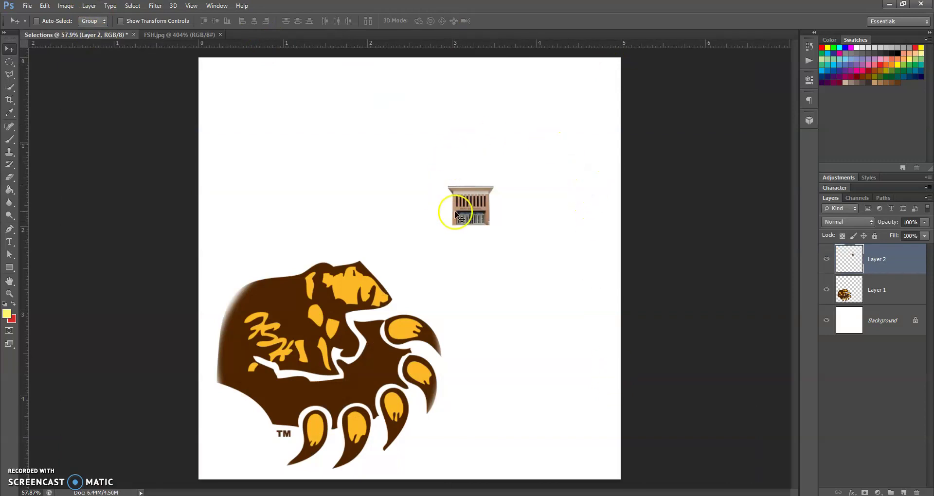
pyautogui.moveTo(456, 214)
pyautogui.mouseDown()
pyautogui.moveTo(438, 204)
pyautogui.moveTo(471, 225)
pyautogui.mouseUp()
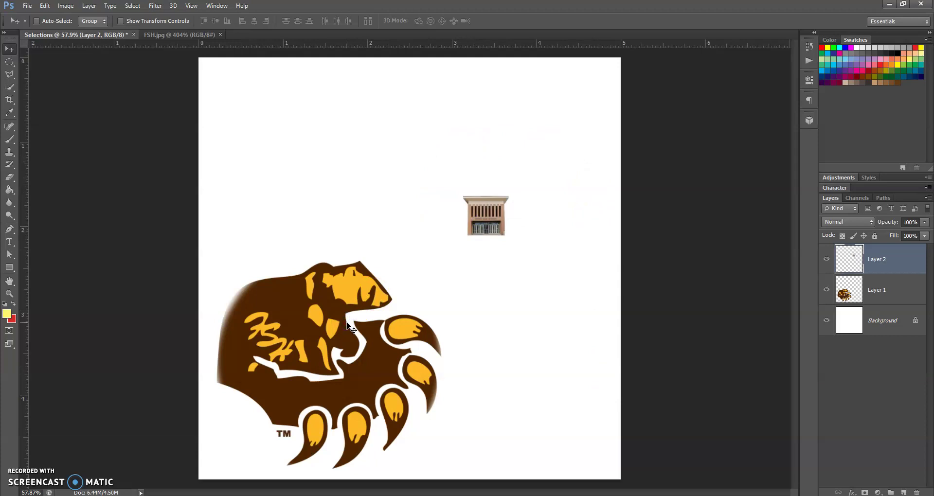
pyautogui.moveTo(332, 335); pyautogui.dragTo(336, 313)
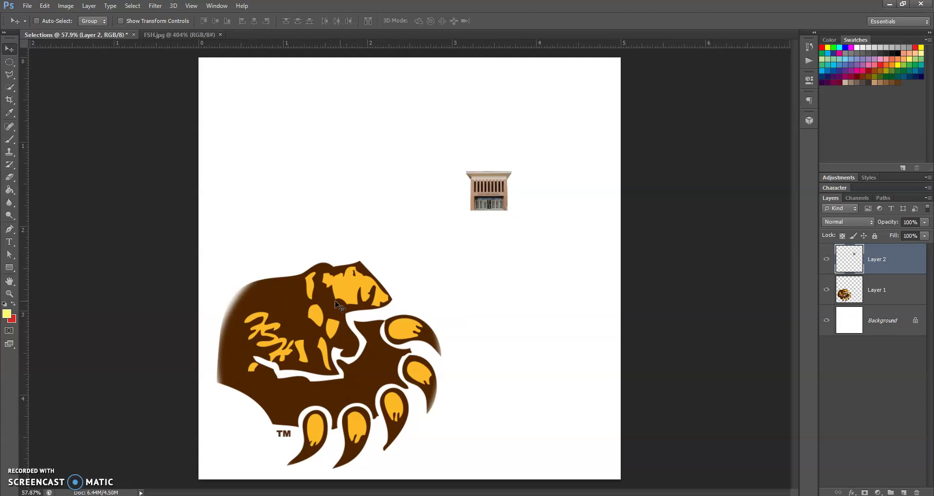
pyautogui.moveTo(489, 186); pyautogui.dragTo(542, 123)
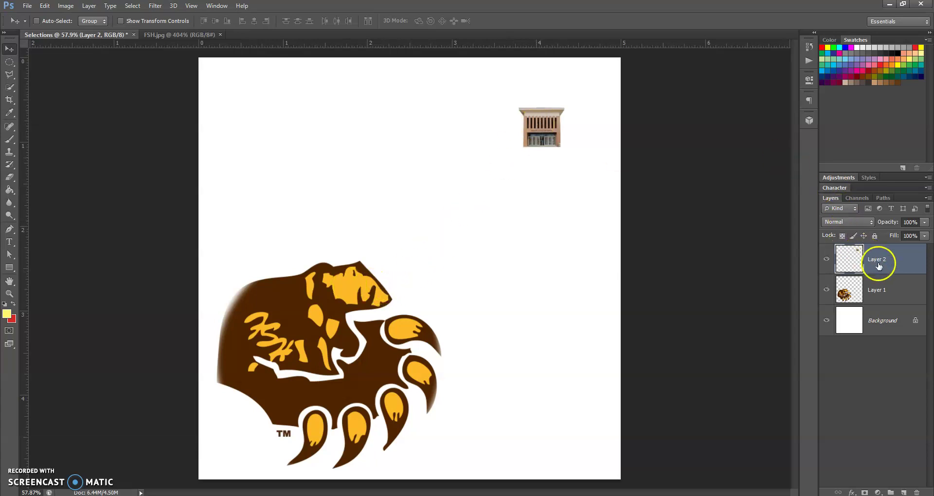
# Step: Move the bear logo on Layer 1 up and slightly right, and shift the building on Layer 2 slightly closer to the canvas's upper-right corner
pyautogui.click(887, 298)
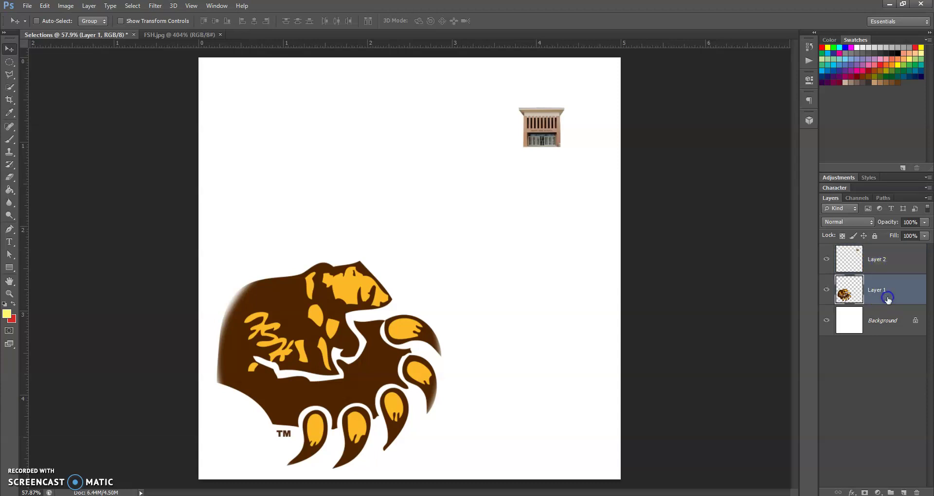
pyautogui.moveTo(888, 301)
pyautogui.mouseDown()
pyautogui.moveTo(841, 298)
pyautogui.moveTo(879, 298)
pyautogui.mouseUp()
pyautogui.moveTo(264, 325); pyautogui.dragTo(276, 279)
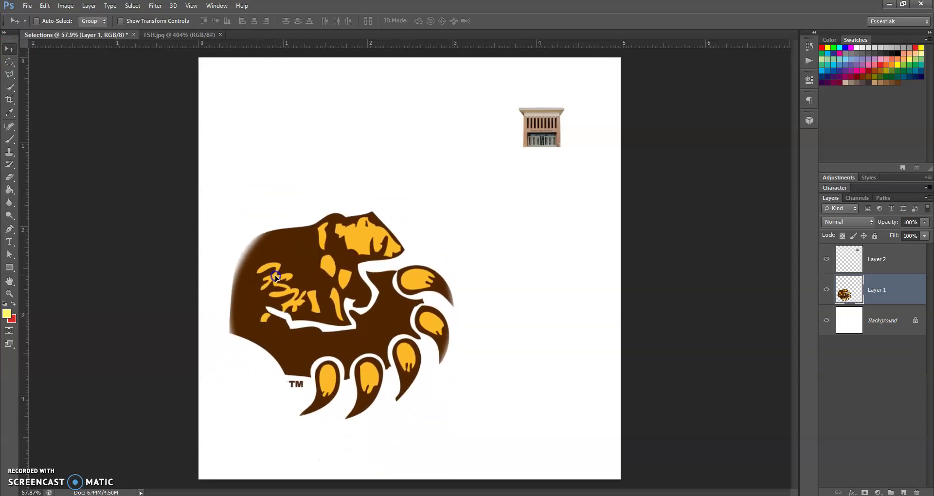
pyautogui.moveTo(535, 139)
pyautogui.mouseDown()
pyautogui.moveTo(526, 144)
pyautogui.moveTo(542, 150)
pyautogui.moveTo(541, 134)
pyautogui.moveTo(511, 146)
pyautogui.moveTo(550, 146)
pyautogui.moveTo(551, 132)
pyautogui.mouseUp()
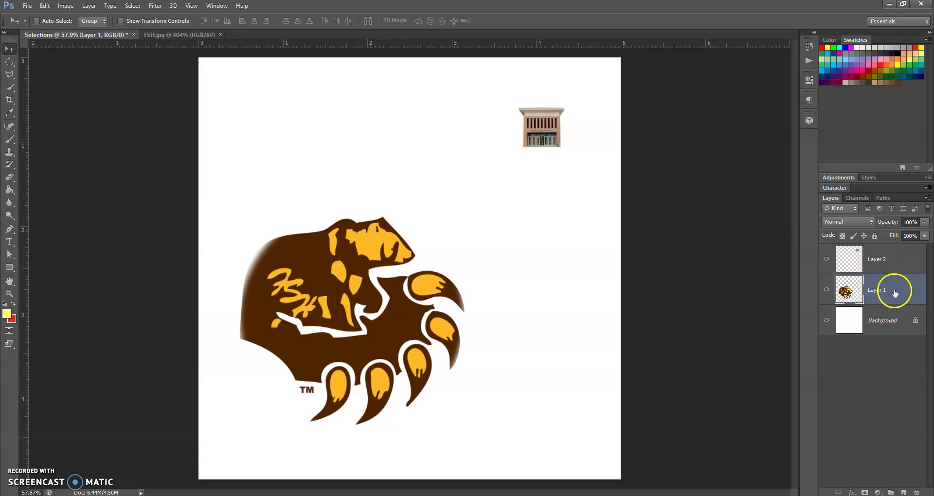
pyautogui.click(895, 259)
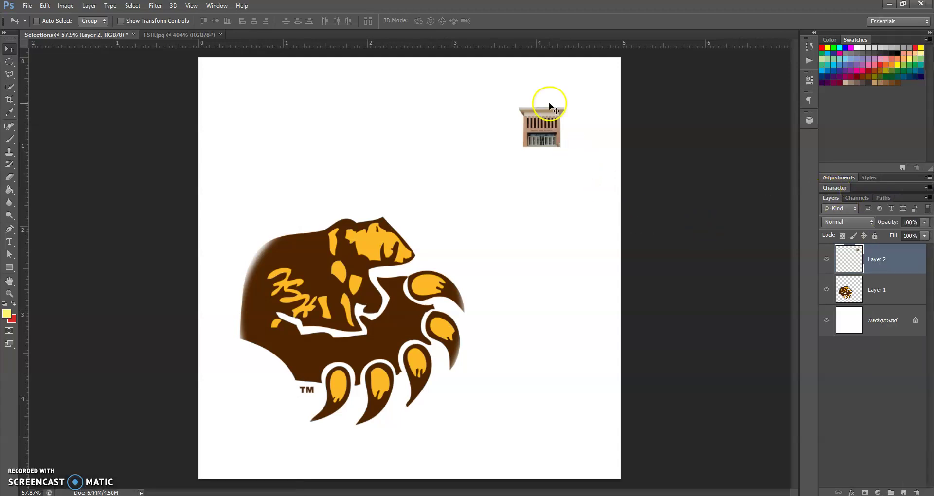
pyautogui.moveTo(557, 137)
pyautogui.mouseDown()
pyautogui.moveTo(462, 110)
pyautogui.moveTo(556, 138)
pyautogui.moveTo(552, 176)
pyautogui.moveTo(565, 133)
pyautogui.mouseUp()
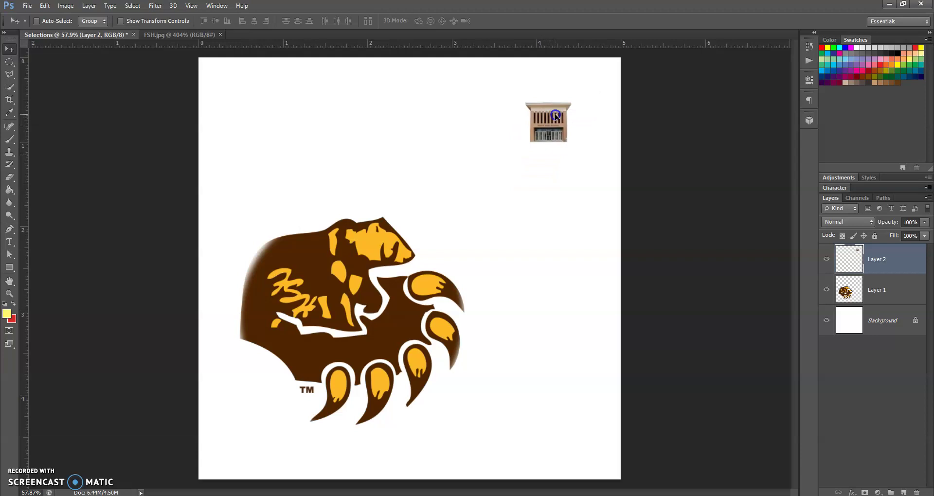
# Step: Set the foreground color to a bright saturated blue and fill the Background layer with it using the Paint Bucket
pyautogui.click(888, 333)
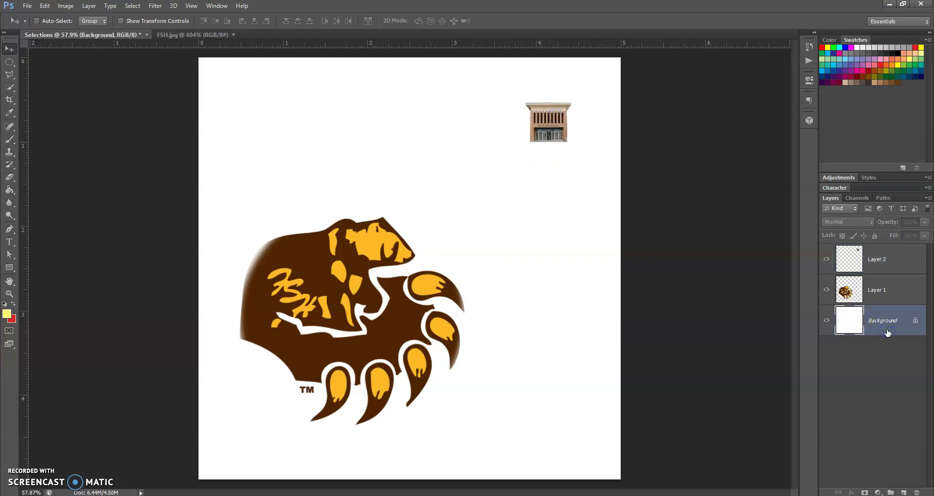
pyautogui.press('i')
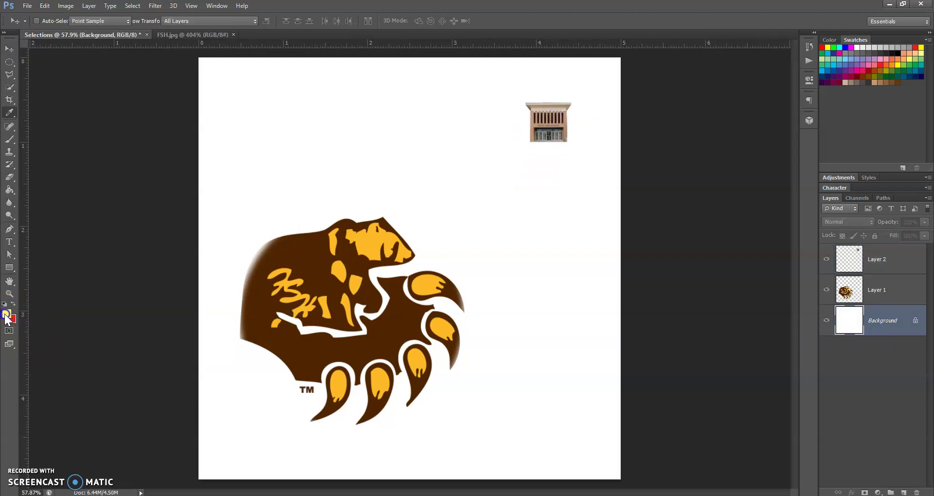
pyautogui.click(6, 315)
pyautogui.moveTo(375, 265)
pyautogui.mouseDown()
pyautogui.moveTo(409, 303)
pyautogui.moveTo(418, 237)
pyautogui.mouseUp()
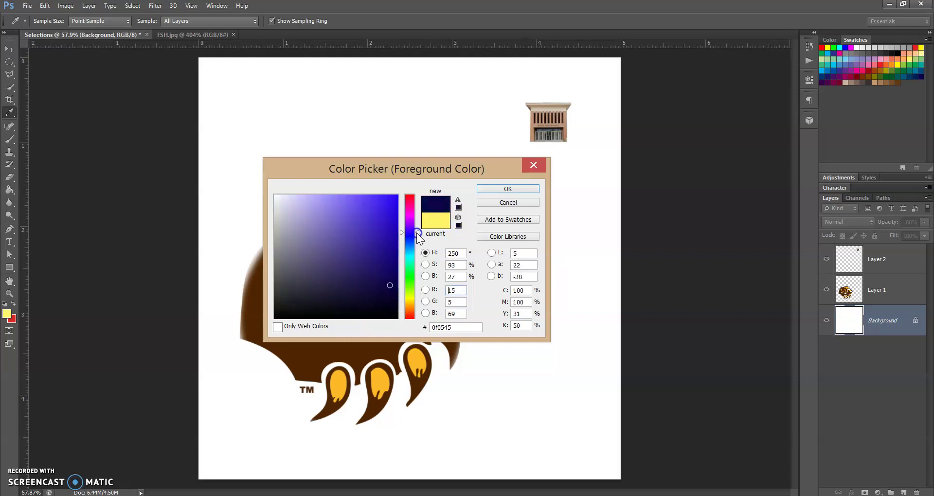
pyautogui.click(531, 188)
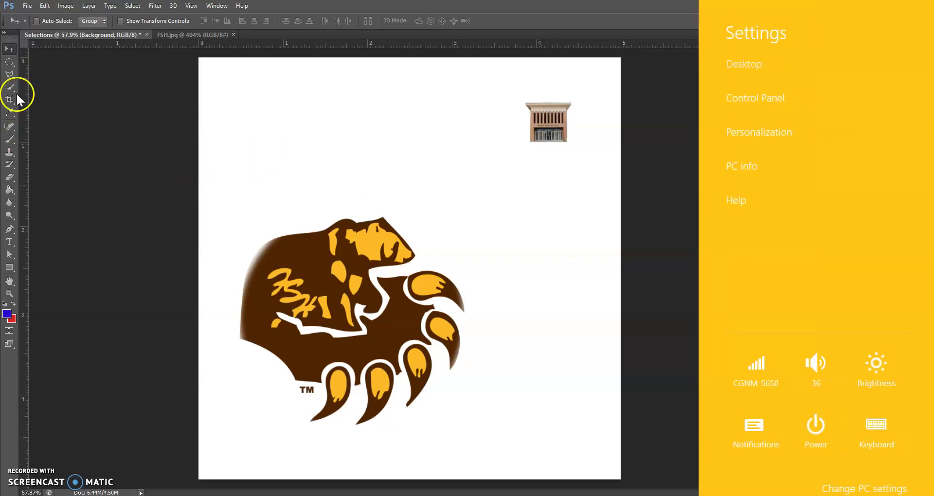
pyautogui.click(8, 192)
pyautogui.click(9, 191)
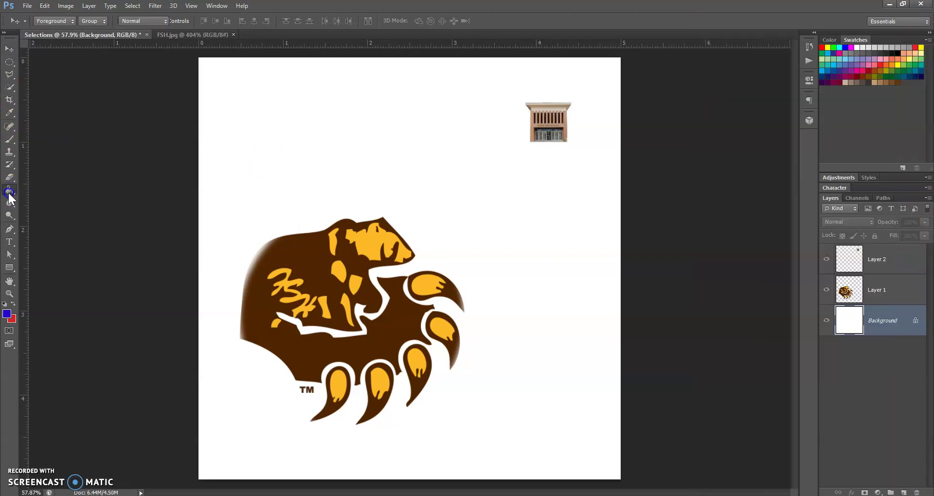
pyautogui.click(289, 141)
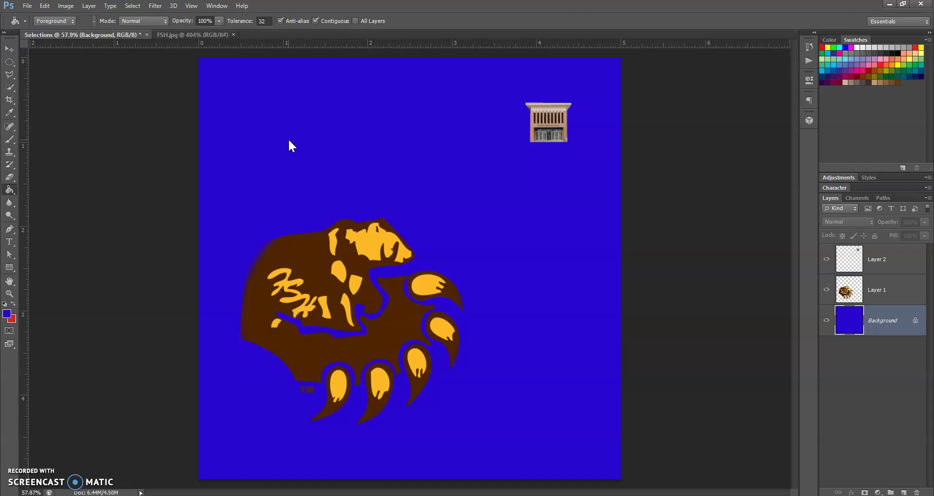
# Step: Move the school building on Layer 2 around the blue canvas with the Move tool and leave it near the upper-right corner
pyautogui.click(10, 49)
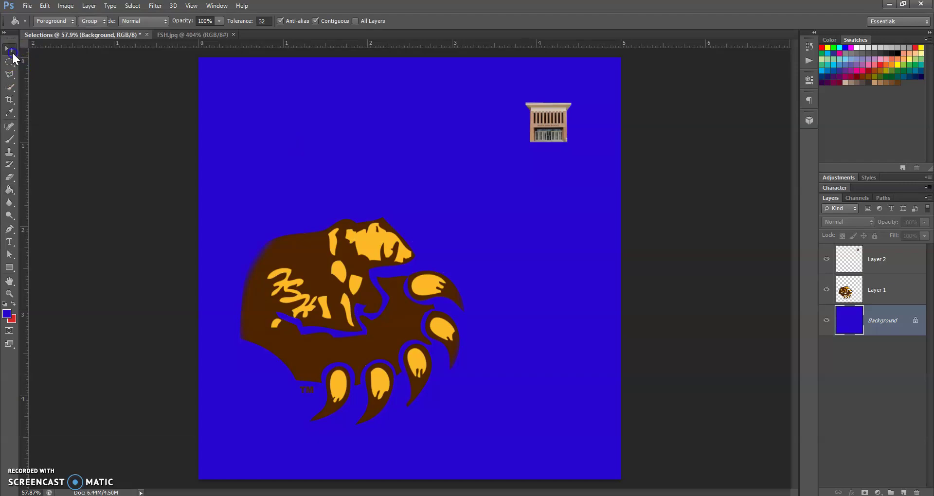
pyautogui.click(865, 266)
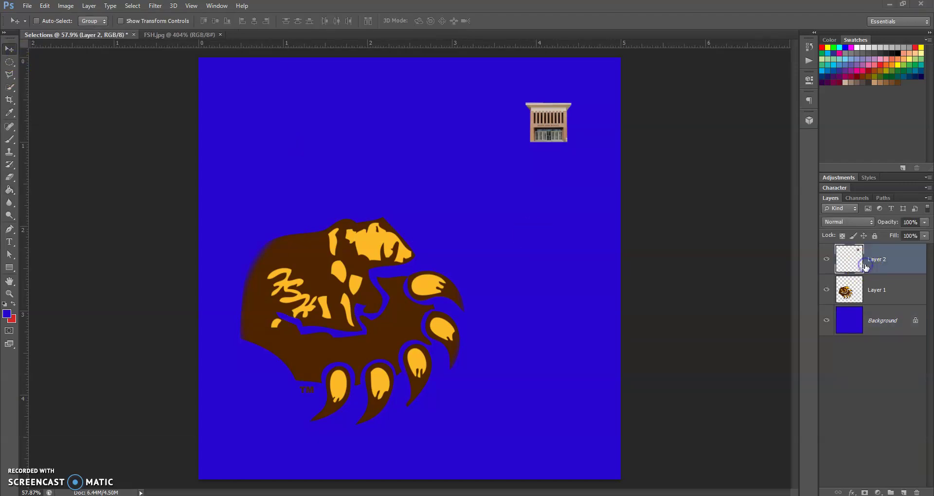
pyautogui.press('super+c')
pyautogui.press('super+s')
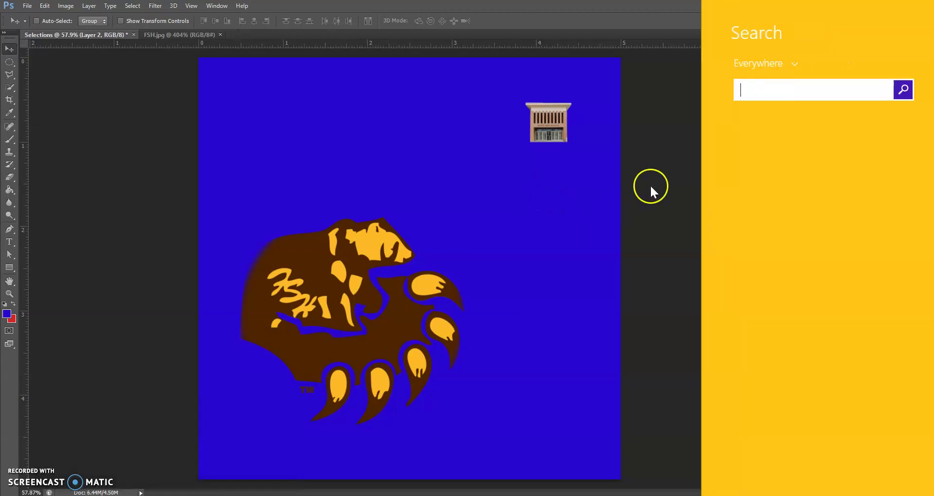
pyautogui.click(649, 192)
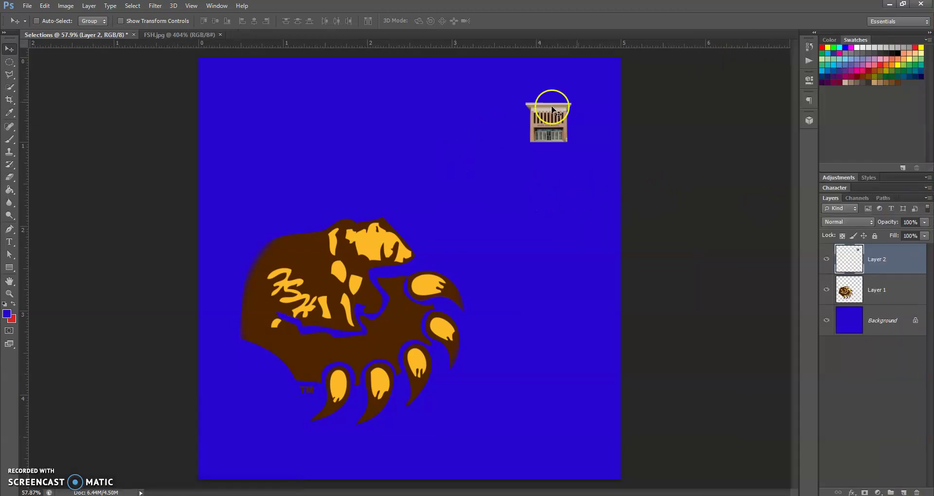
pyautogui.moveTo(555, 129); pyautogui.dragTo(517, 152)
pyautogui.click(425, 254)
pyautogui.moveTo(425, 254); pyautogui.dragTo(453, 249)
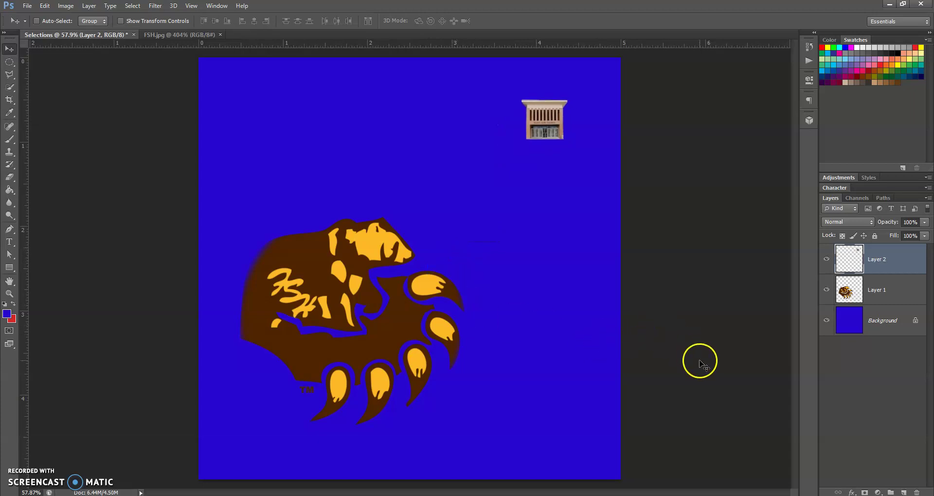
# Step: Rename Layer 1 as "Bruin Paw" and Layer 2 as "FSH Front"
pyautogui.doubleClick(880, 291)
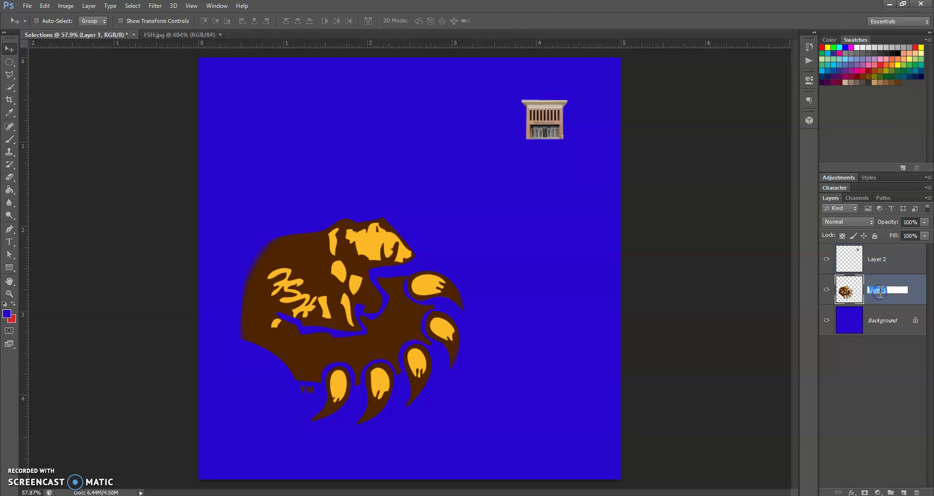
pyautogui.write('Bruin Paw')
pyautogui.click(906, 335)
pyautogui.doubleClick(882, 260)
pyautogui.write('FSH Front')
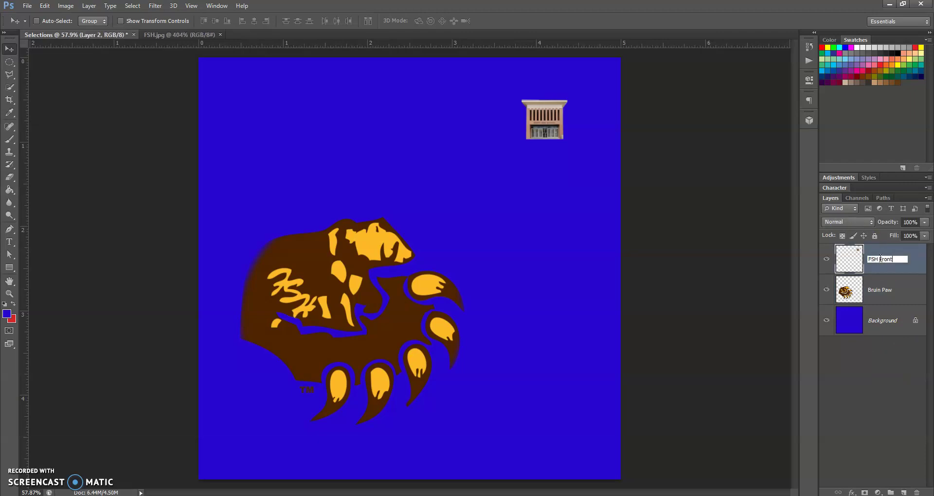
pyautogui.press('Return')
pyautogui.moveTo(880, 263); pyautogui.dragTo(891, 298)
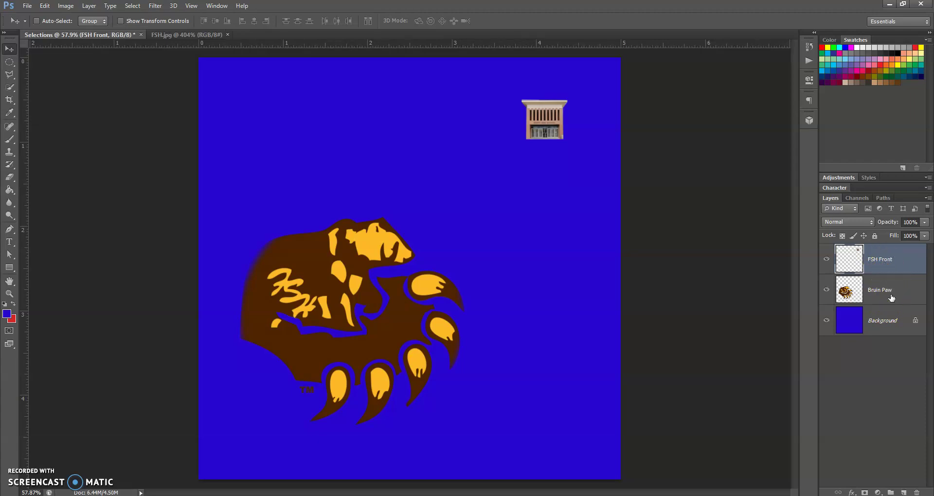
pyautogui.moveTo(876, 270); pyautogui.dragTo(859, 251)
pyautogui.moveTo(859, 252); pyautogui.dragTo(448, 265)
pyautogui.click(156, 215)
pyautogui.click(123, 413)
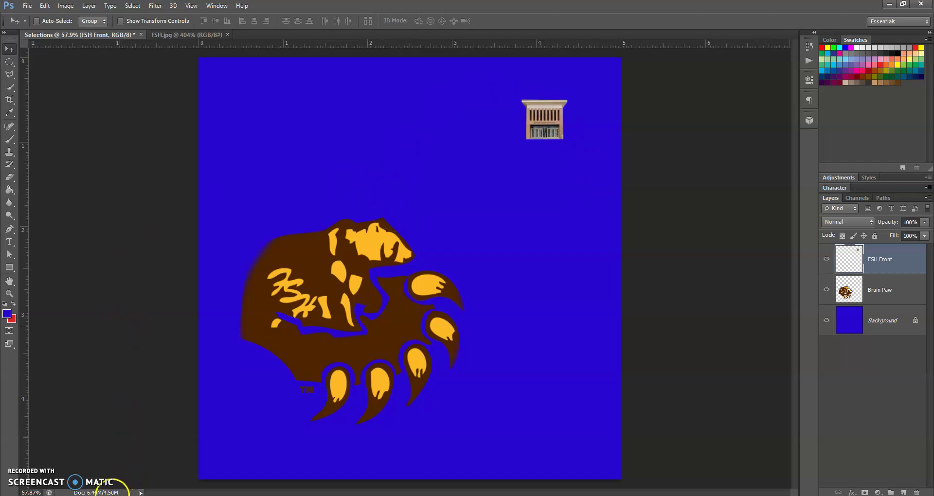